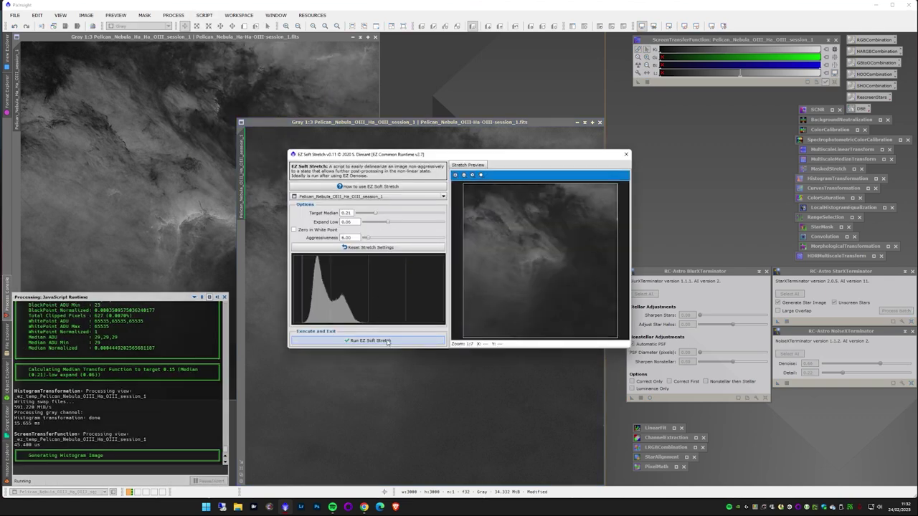
Step: Run EZ Soft Stretch on the OIII image and apply an S-shaped RGB/K curve raised to about 0.72 at input 0.64
left_click(388, 341)
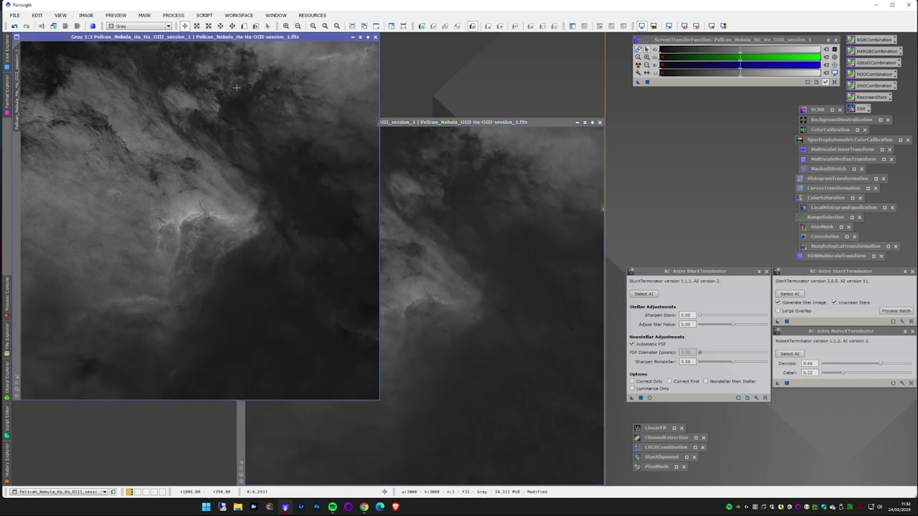
double_click(868, 189)
left_click(699, 300)
left_click_drag(809, 194, 809, 172)
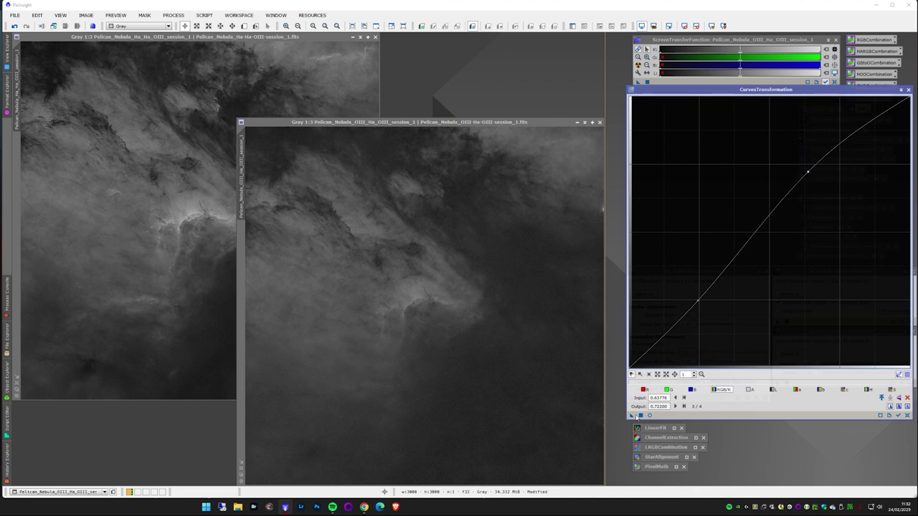
left_click(641, 415)
left_click(640, 416)
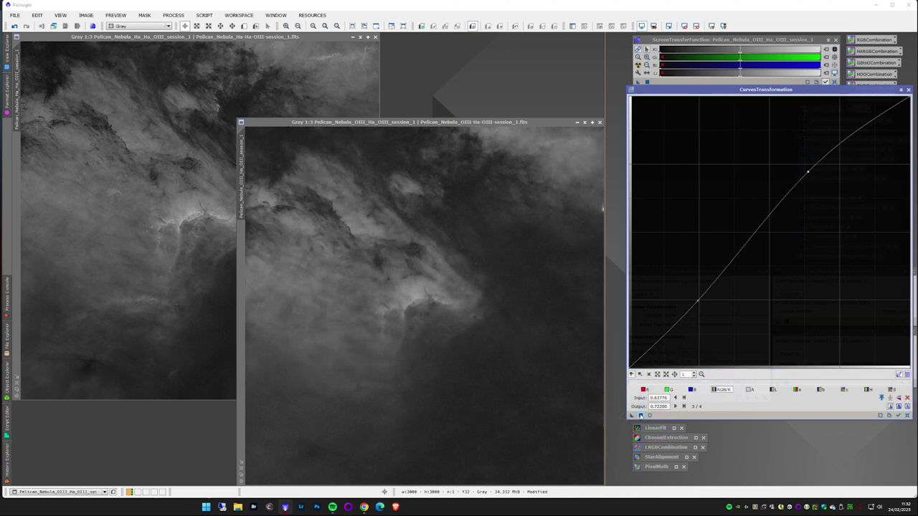
left_click(903, 91)
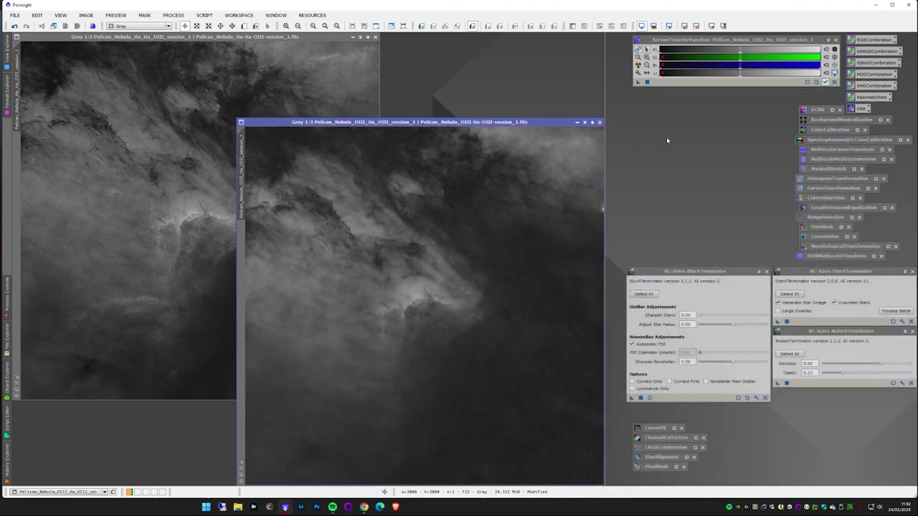
Step: Rename the stretched OIII image's identifier as O
right_click(243, 153)
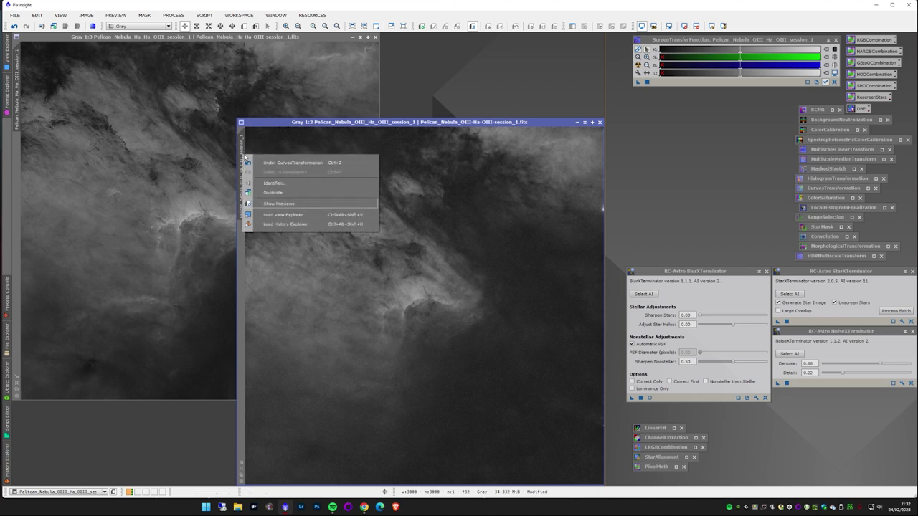
left_click(267, 184)
key("Return")
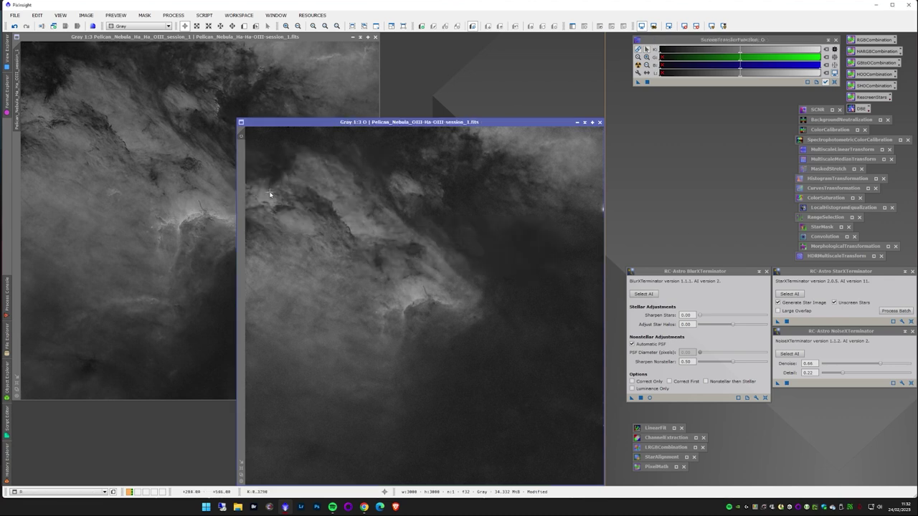
Step: Rename the stretched Ha image's identifier as H
left_click(183, 125)
right_click(57, 91)
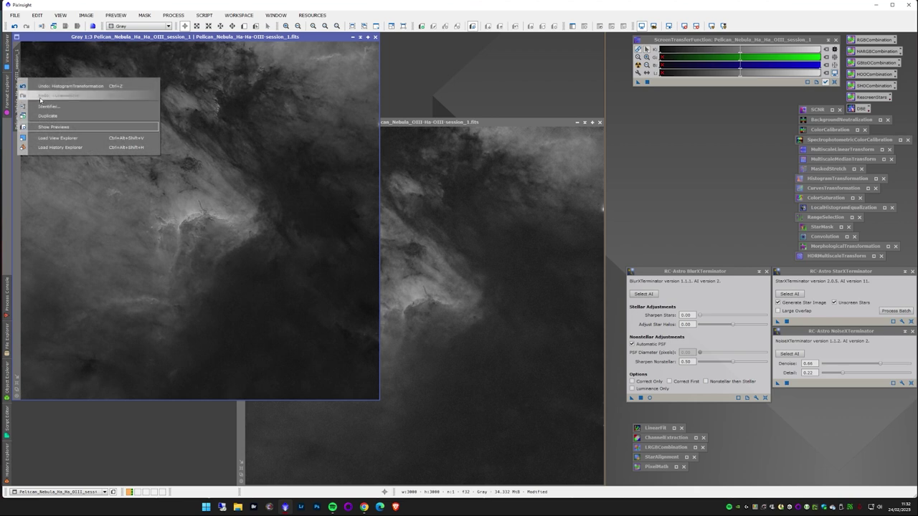
left_click(49, 111)
type("H")
key("Return")
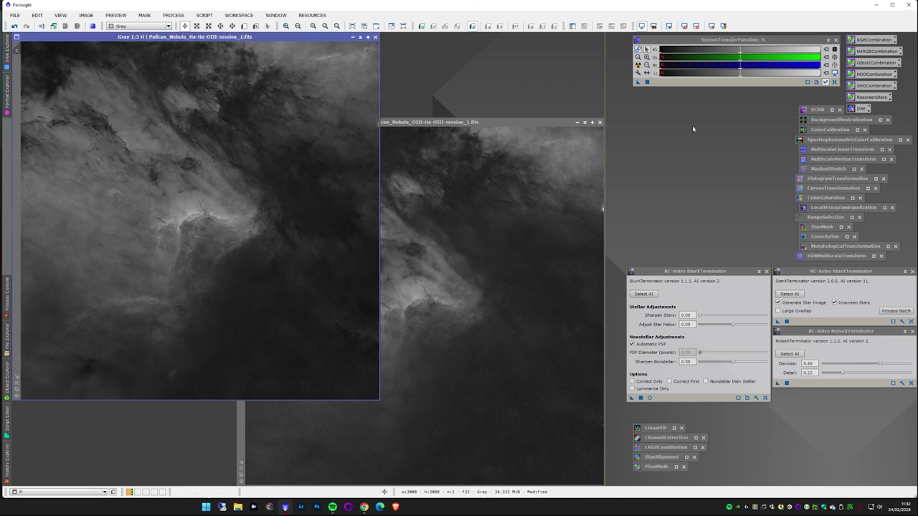
Step: Try the HOO PixelMath combination of the H and O images, discarding the trial colour image
double_click(867, 74)
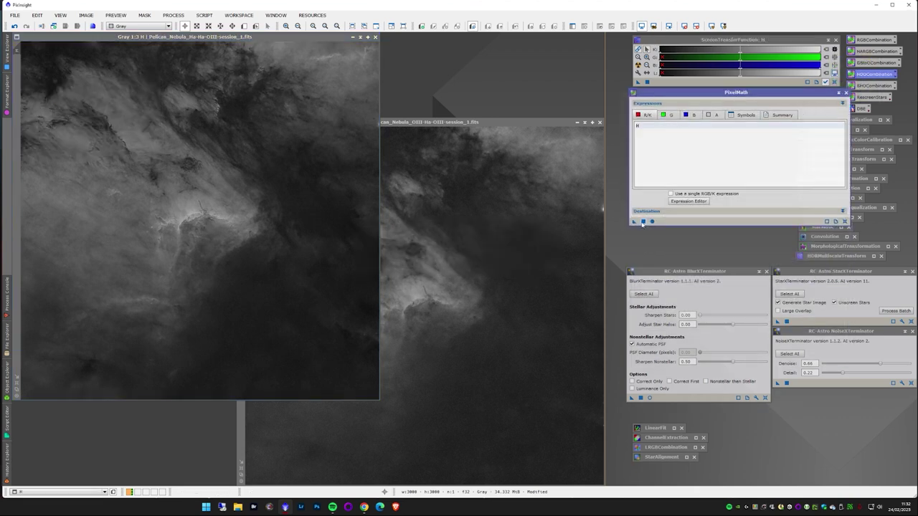
left_click(643, 222)
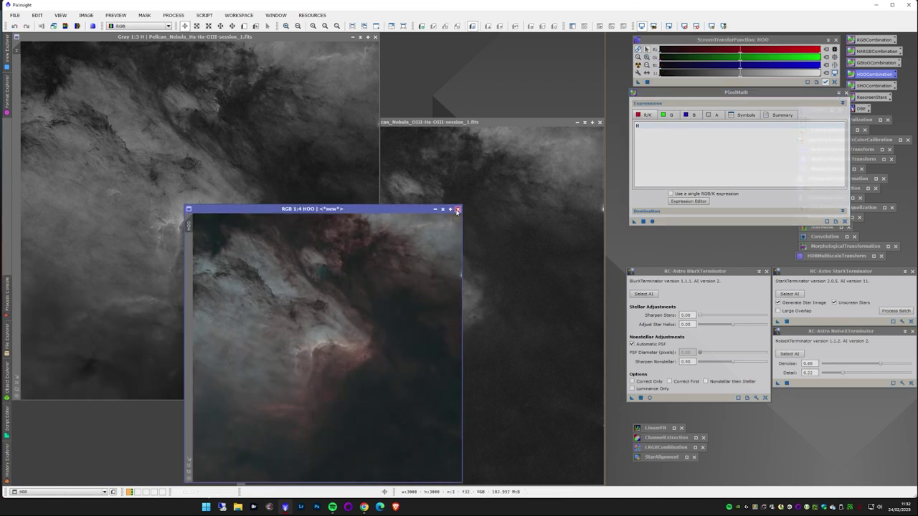
left_click(457, 210)
left_click(846, 132)
Step: Apply the S-shaped curve to the O image again and generate a new HOO colour image with PixelMath
double_click(870, 189)
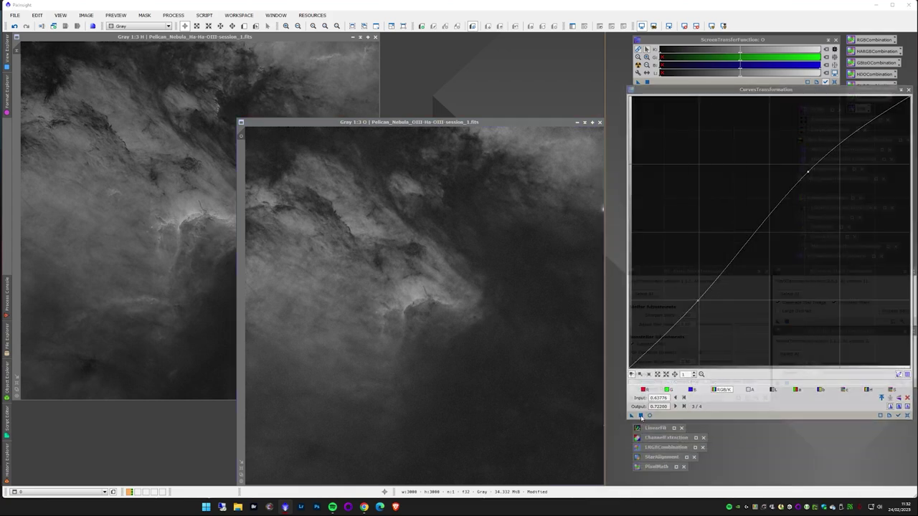
left_click(904, 90)
double_click(656, 467)
left_click(643, 222)
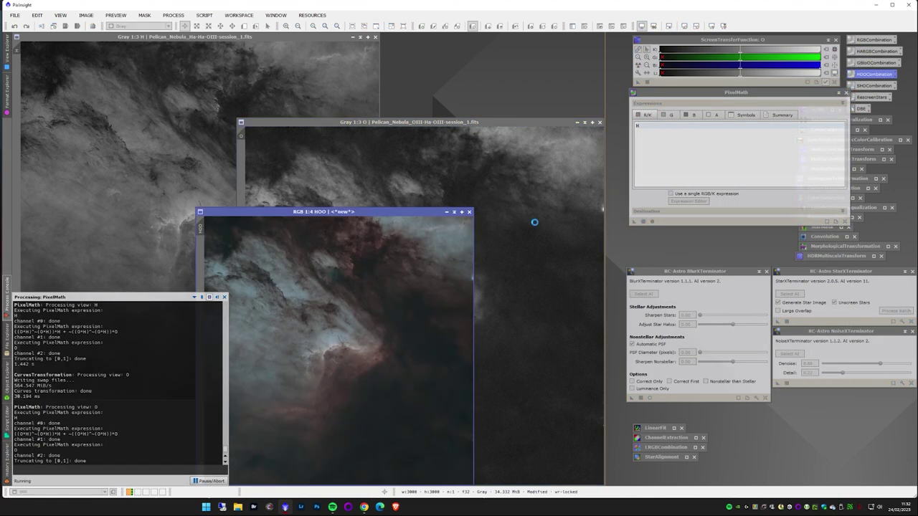
left_click_drag(419, 211, 420, 101)
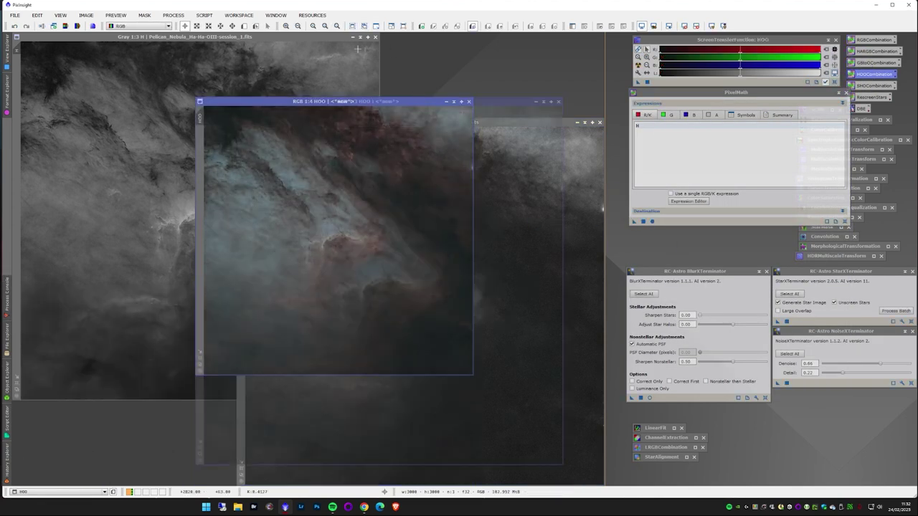
key("ctrl+plus")
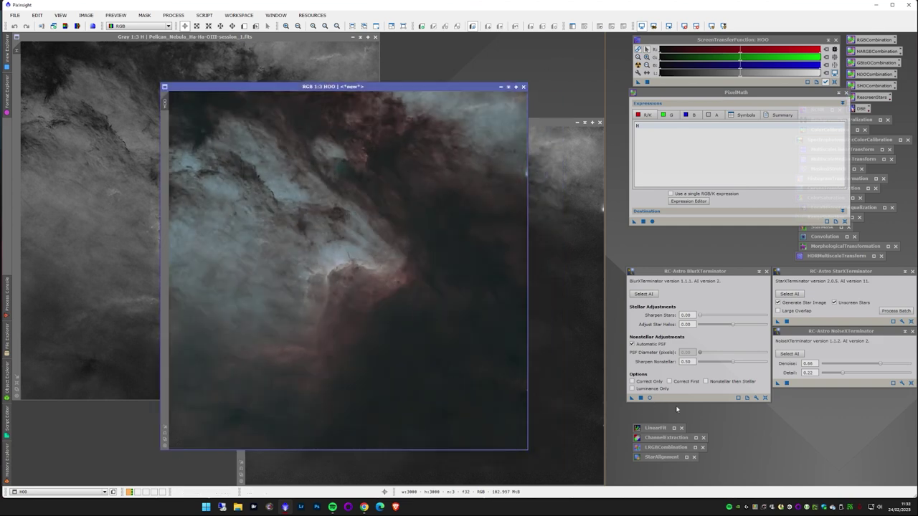
Step: Apply LRGBCombination to the HOO image with only H as the luminance source
left_click(695, 447)
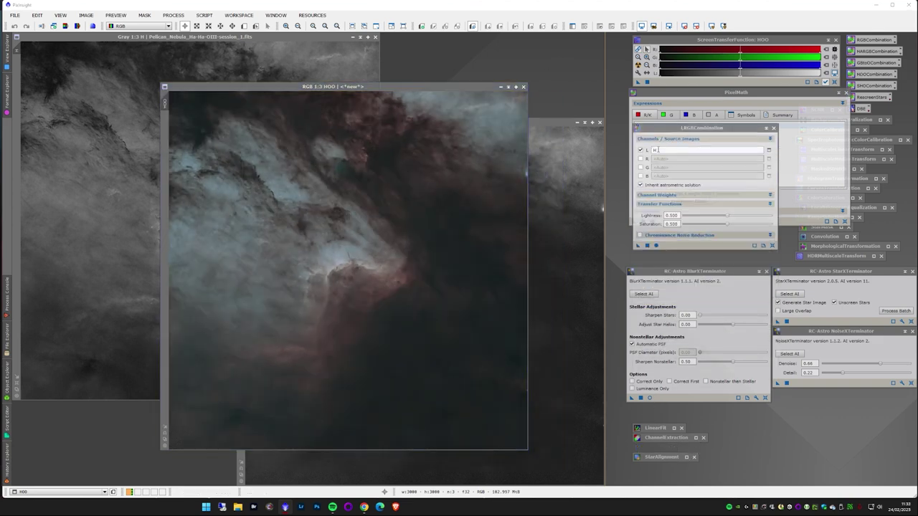
left_click(646, 246)
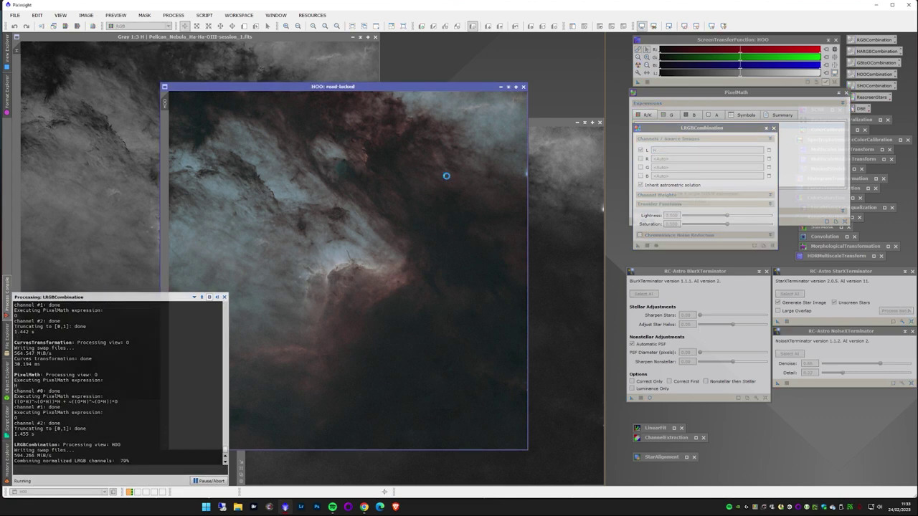
left_click(773, 128)
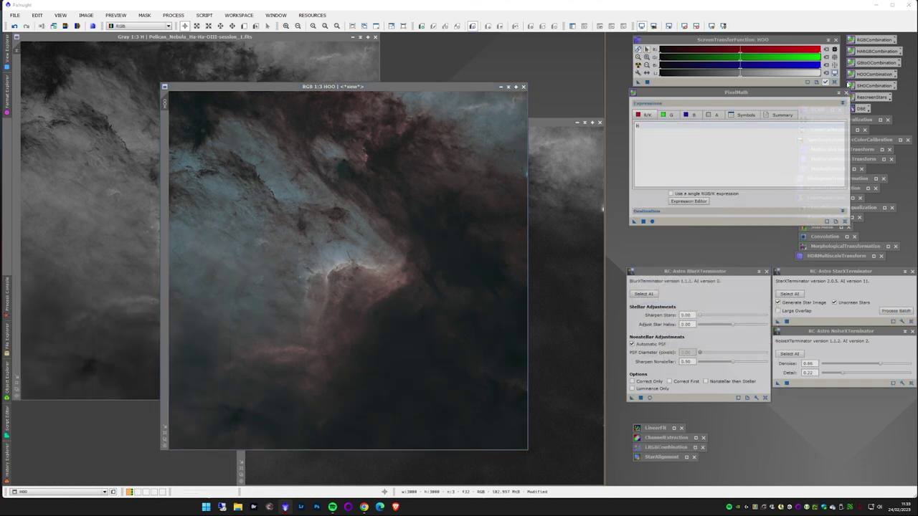
Step: Close the O and H images without saving, keeping only the HOO image in the workspace
left_click(600, 122)
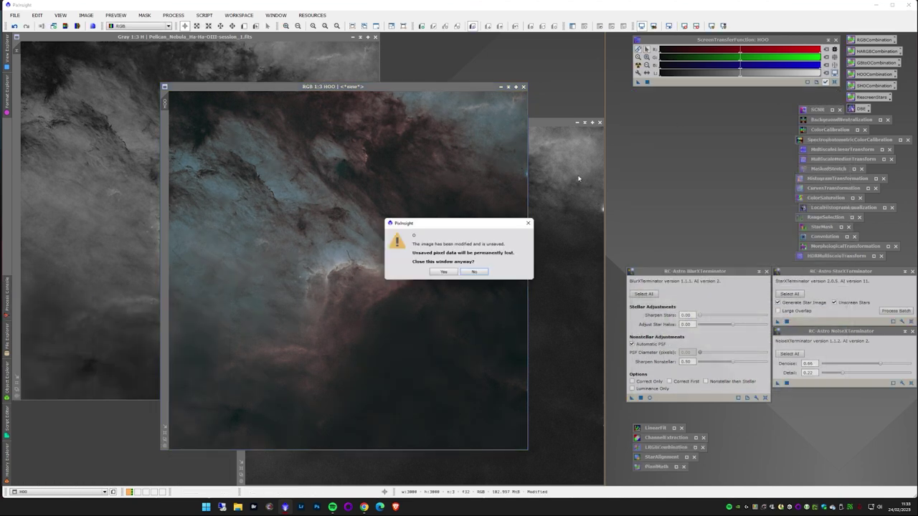
left_click(451, 273)
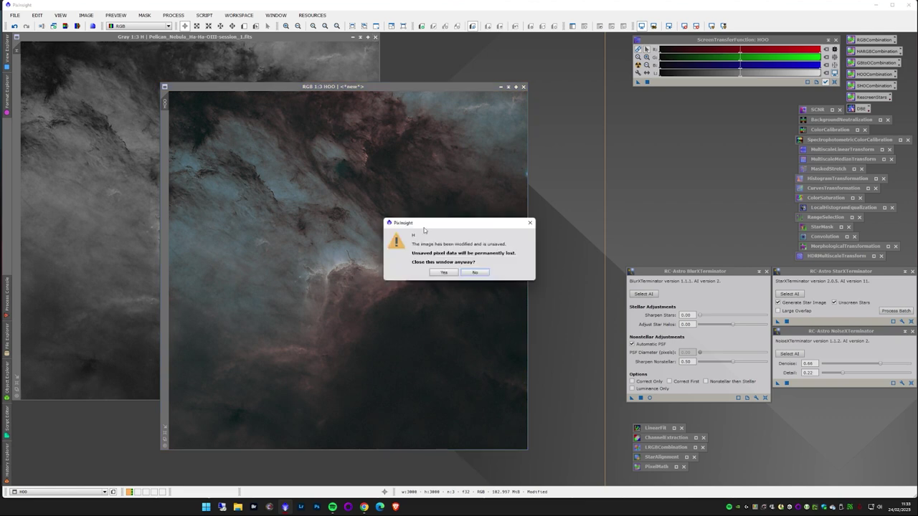
left_click(444, 273)
left_click_drag(409, 87, 405, 72)
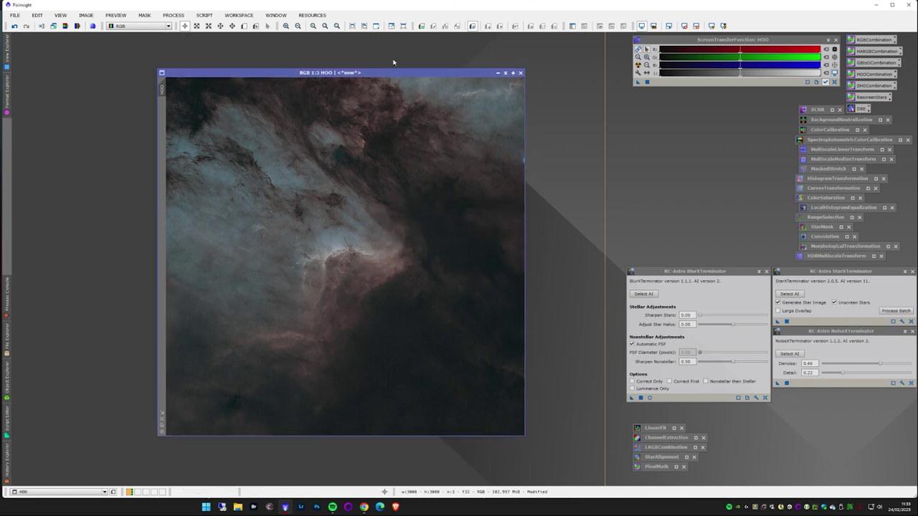
Step: Reset CurvesTransformation, preview it live on HOO, and shape a red curve anchored near 0.25 and raised to about 0.80 at input 0.70
left_click(869, 190)
left_click(906, 415)
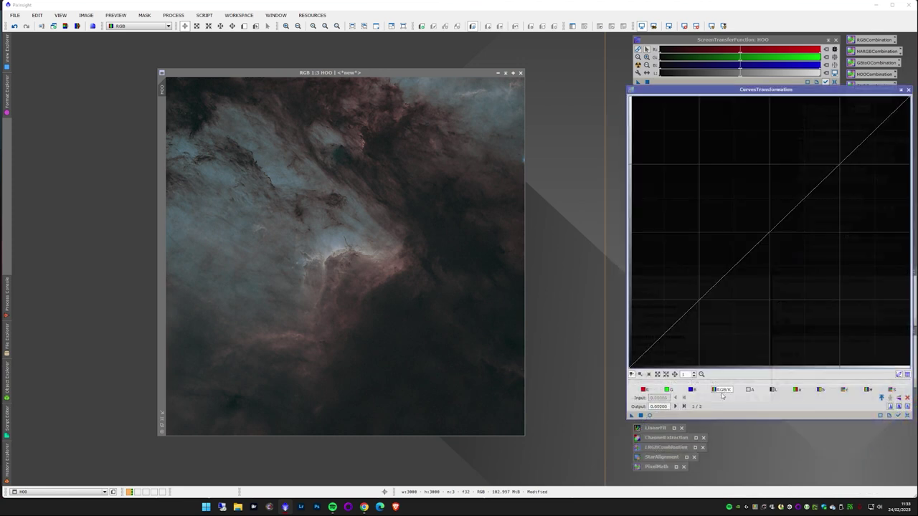
left_click(644, 390)
left_click(650, 416)
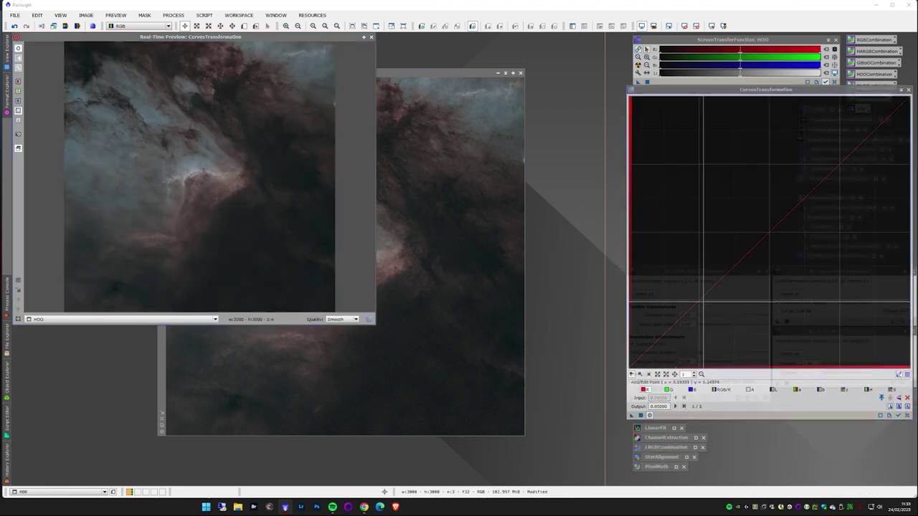
left_click(699, 303)
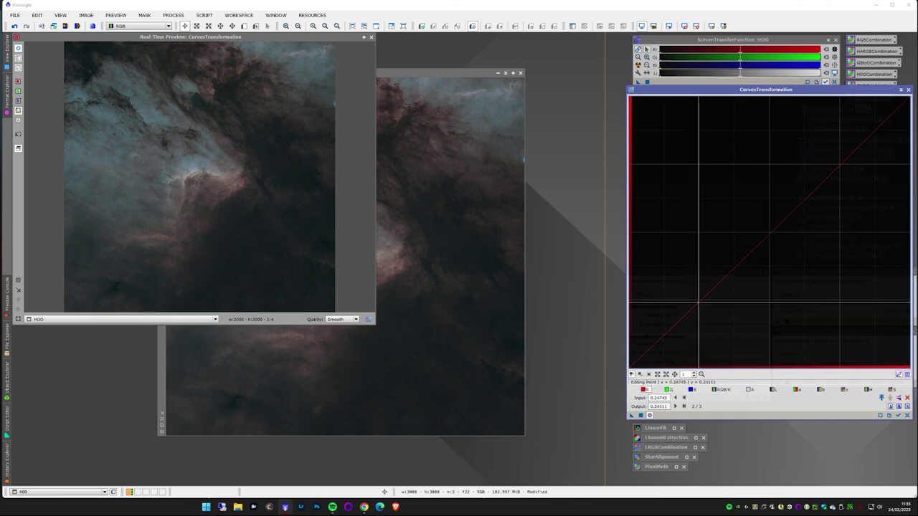
left_click(829, 157)
left_click_drag(830, 157, 826, 155)
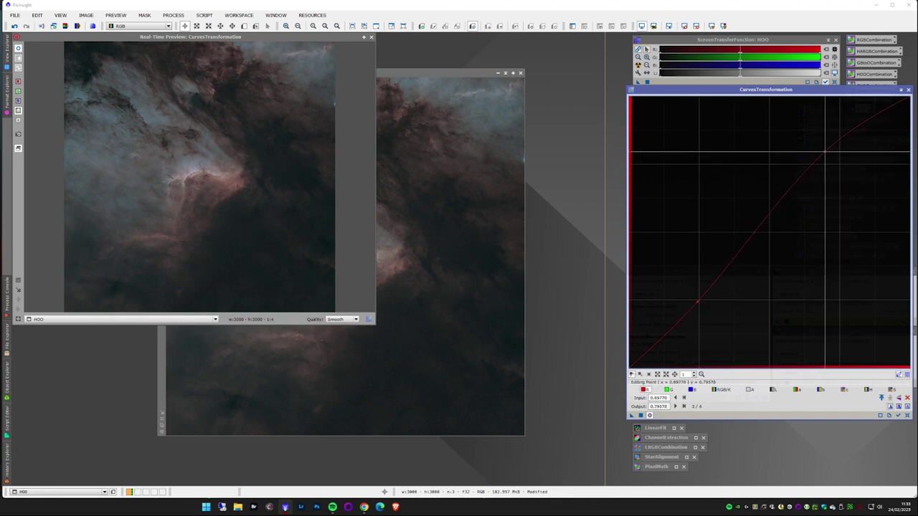
Step: Shape the green curve with an anchor near 0.25 and a raised highlight point at about 0.67 input, 0.73 output
left_click(667, 389)
left_click(699, 300)
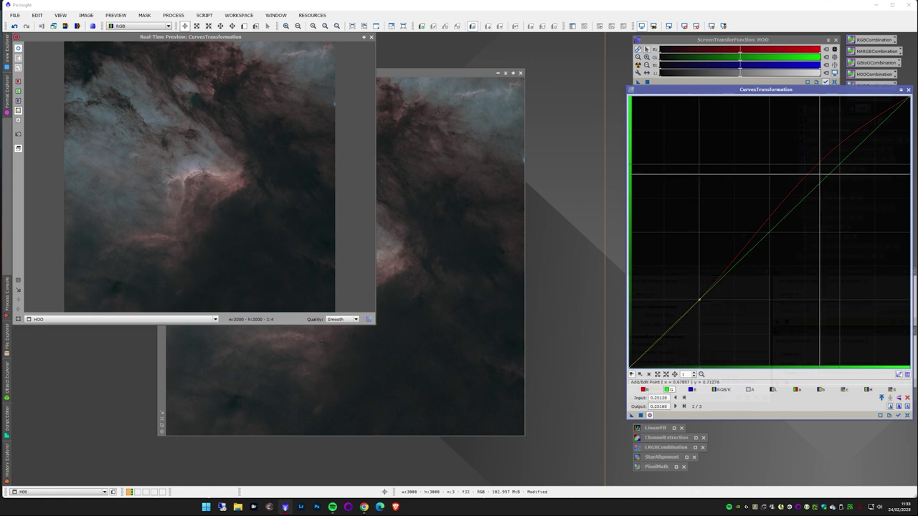
left_click(817, 169)
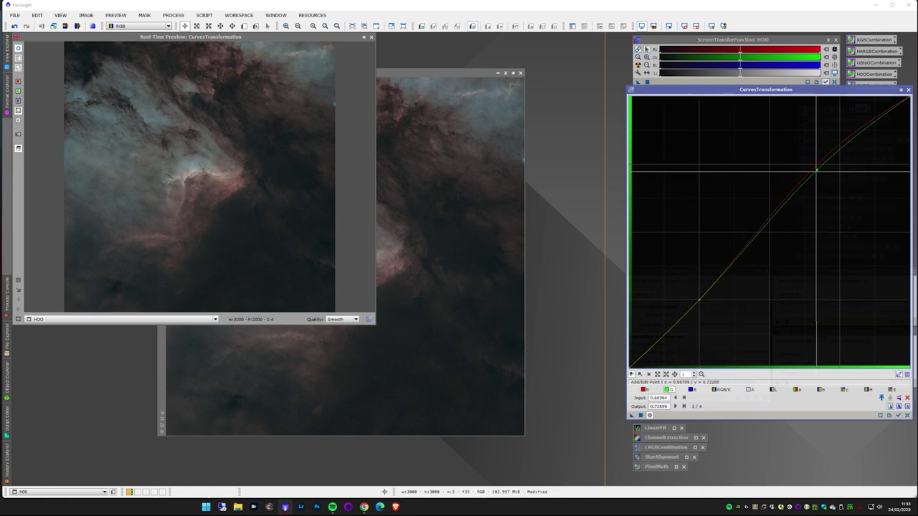
Step: Shape the blue curve with an anchor near 0.25 and a raised highlight point at about 0.72 input, 0.79 output
left_click(697, 389)
left_click(698, 299)
left_click_drag(826, 167, 833, 155)
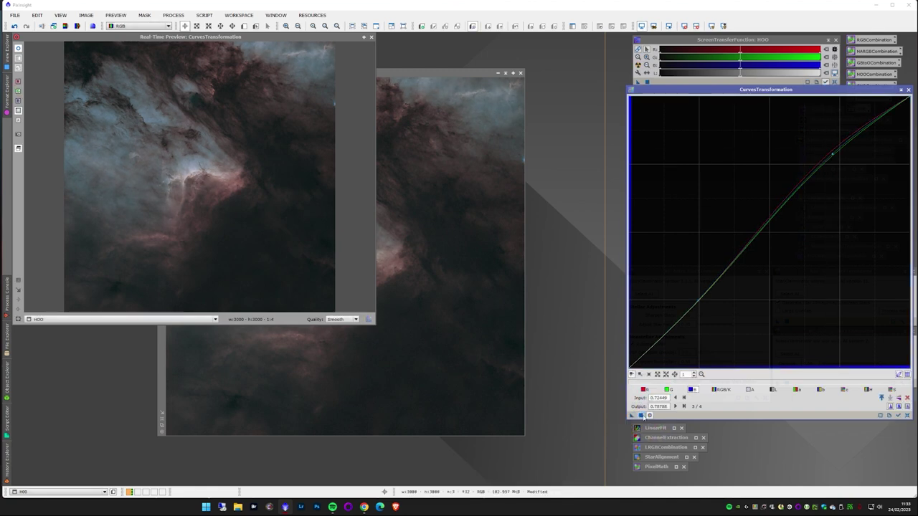
Step: Apply the colour channel curves to the HOO image twice, reset the curves, and close CurvesTransformation with its live preview
left_click(642, 417)
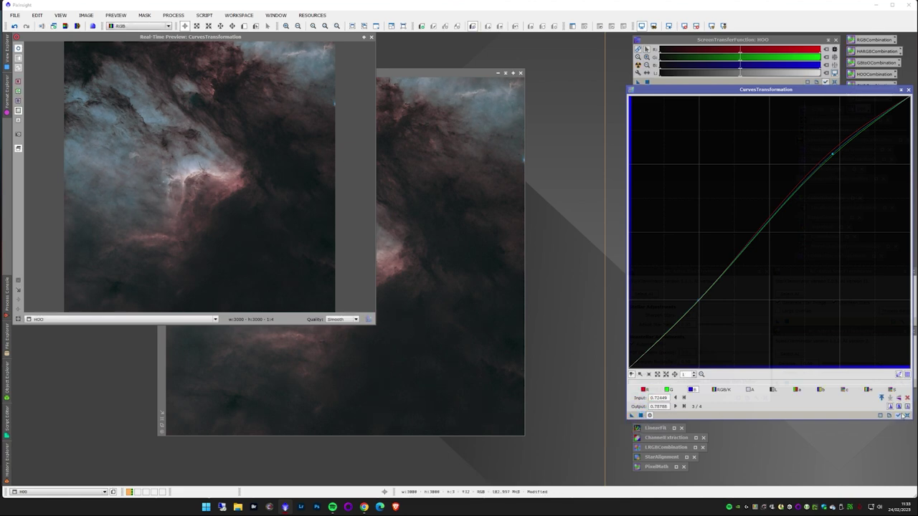
left_click(641, 416)
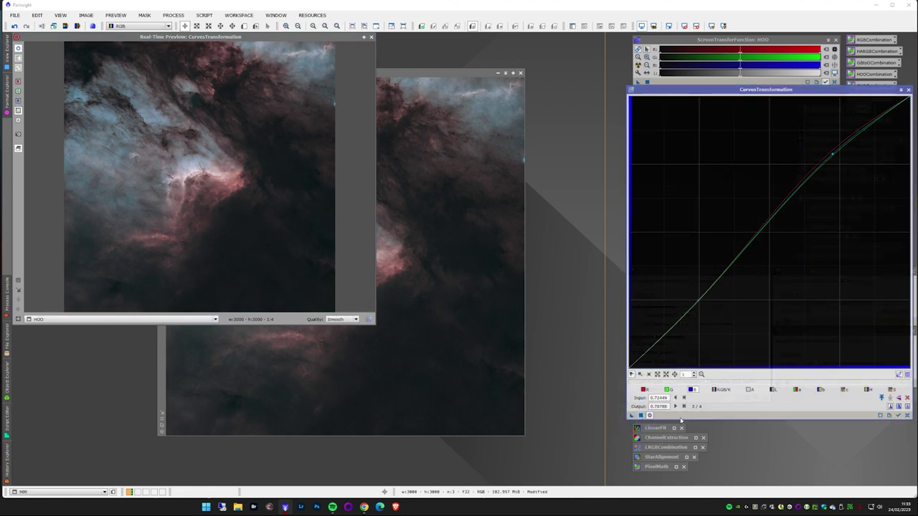
left_click(907, 418)
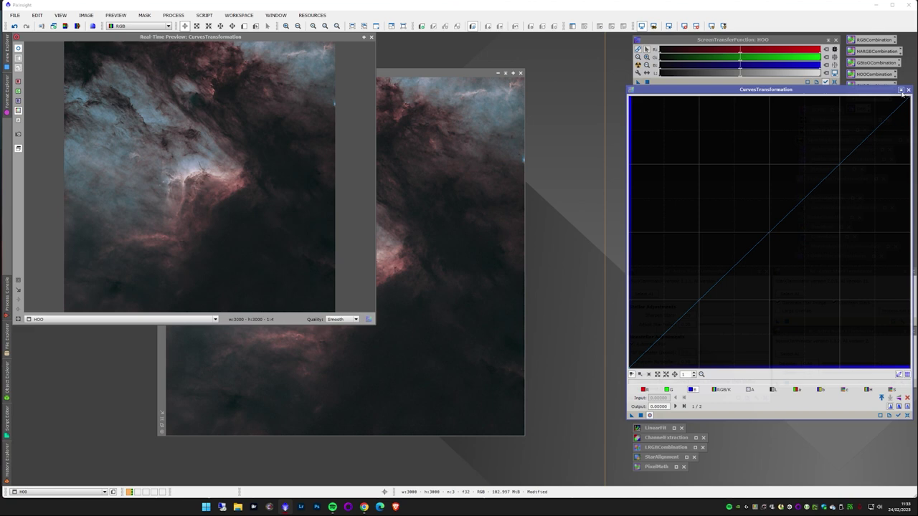
left_click(907, 90)
left_click(372, 36)
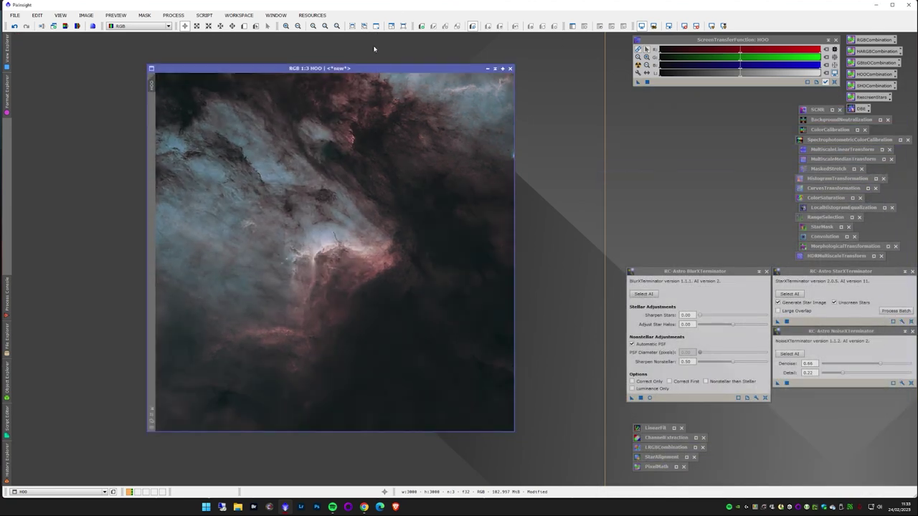
Step: Run the EZ HDR script on the HOO image using its current blend and layer settings
left_click(204, 15)
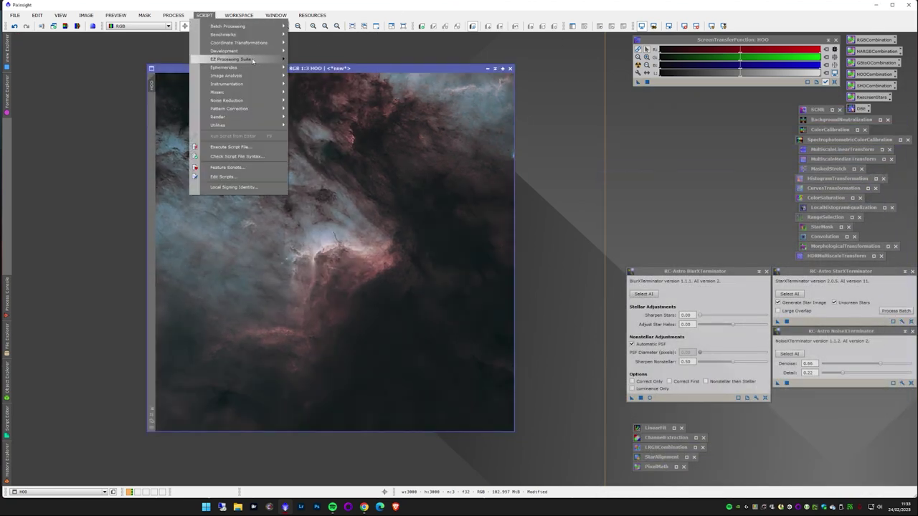
mouse_move(252, 62)
left_click(314, 78)
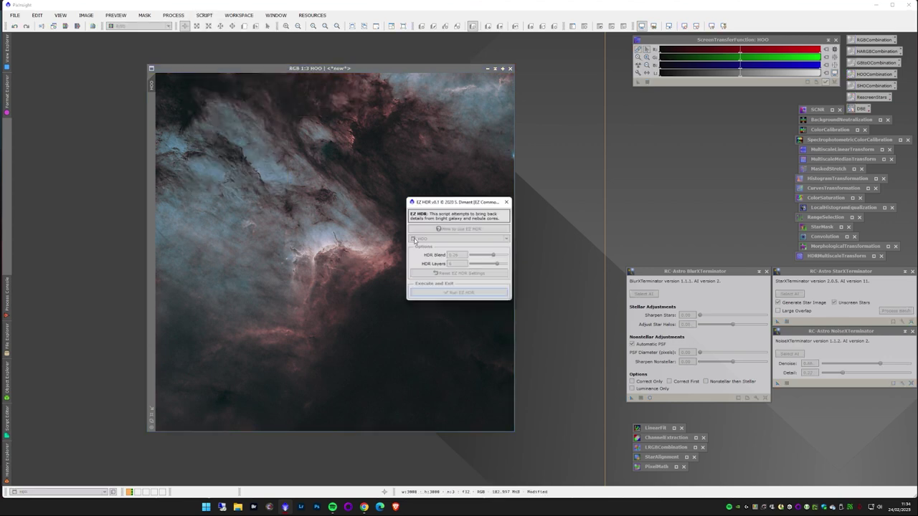
left_click(455, 292)
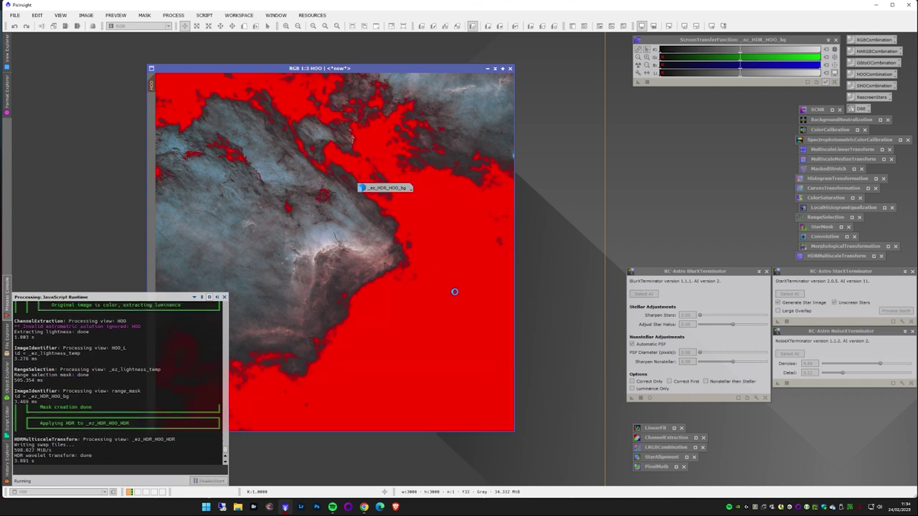
Step: Delete the two temporary EZ HDR image icons, _ez_HDR_HOO_HDR and _ez_HDR_HOO_bg
right_click(411, 201)
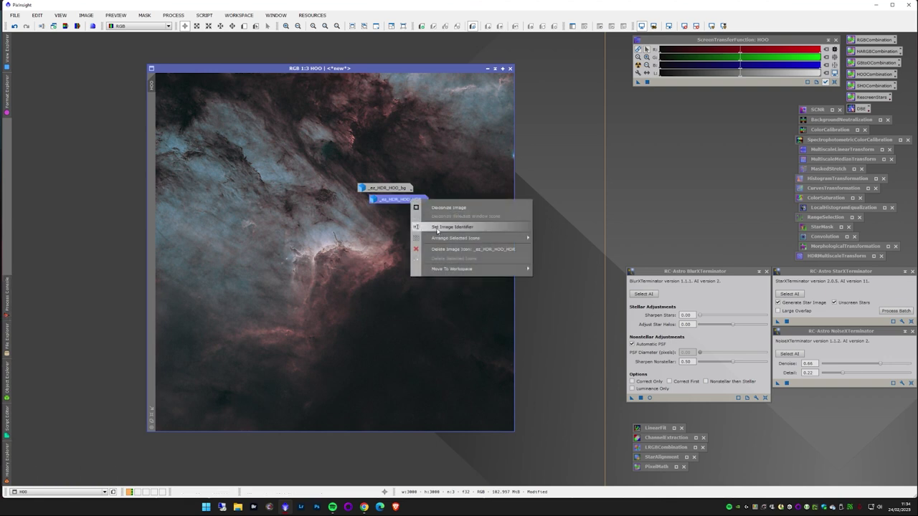
left_click(423, 250)
left_click(444, 273)
right_click(396, 188)
left_click(412, 237)
left_click(443, 273)
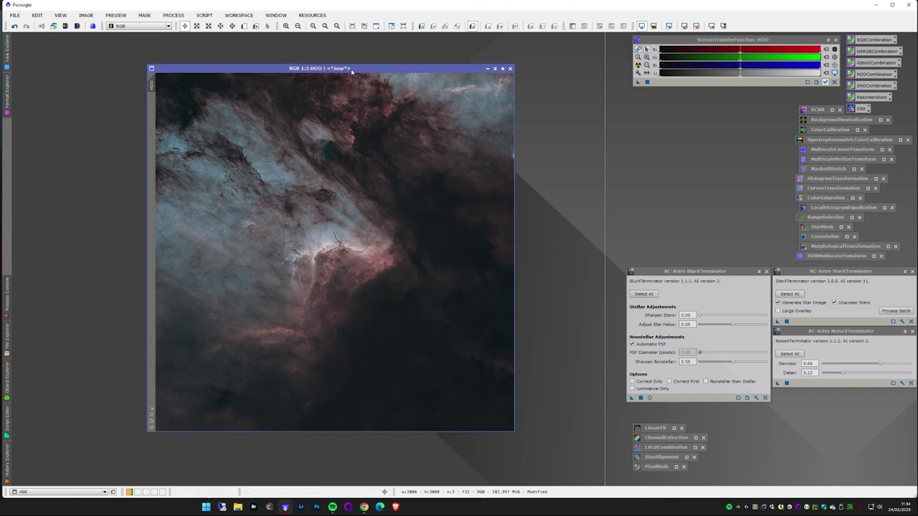
Step: Save the HOO image as HOO starless.tif in 16-bit unsigned format without compression, and reload the workspace project
left_click(14, 15)
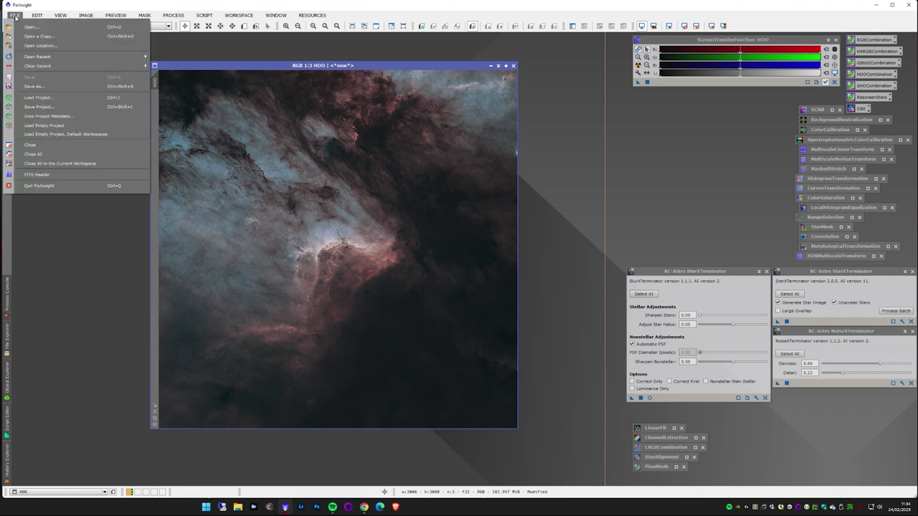
left_click(43, 96)
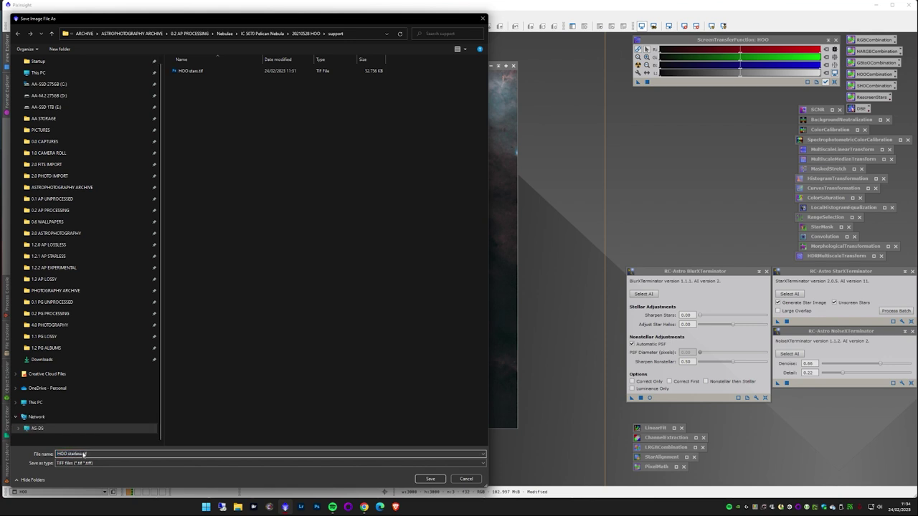
key("Return")
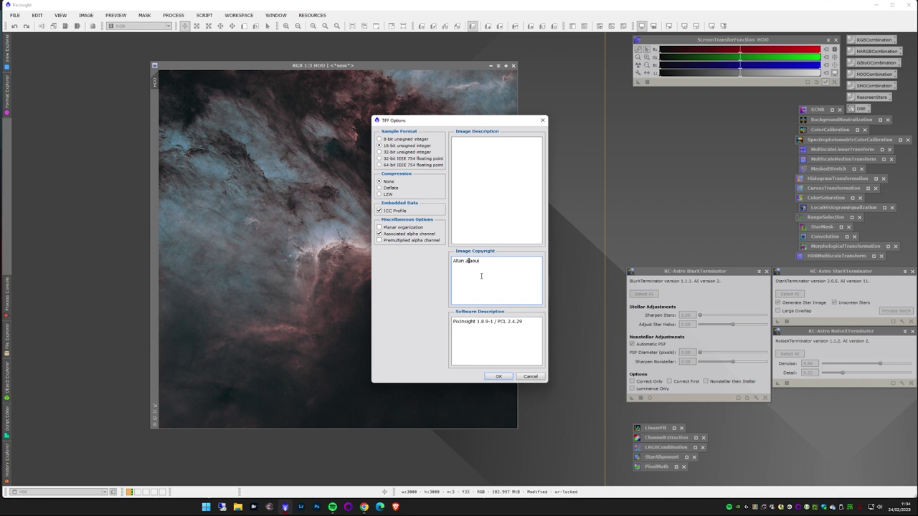
left_click(498, 376)
double_click(400, 191)
key("Return")
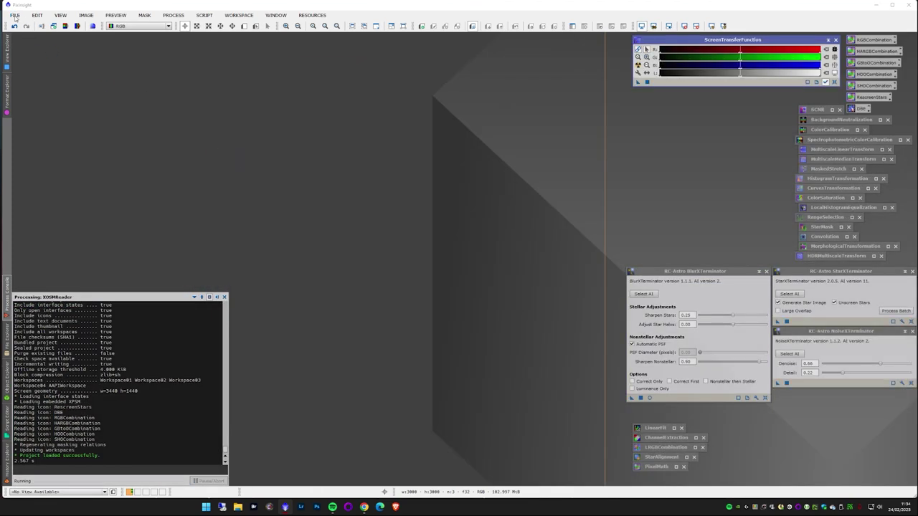
Step: Browse for image files in the Nebulae > IC 5070 Pelican Nebula folder under 0.2 AP PROCESSING
left_click(15, 15)
left_click(32, 27)
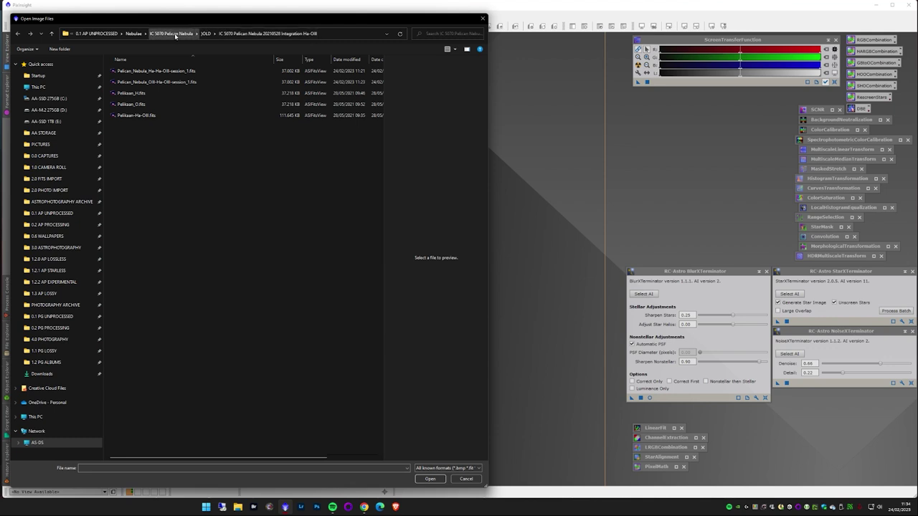
left_click(50, 224)
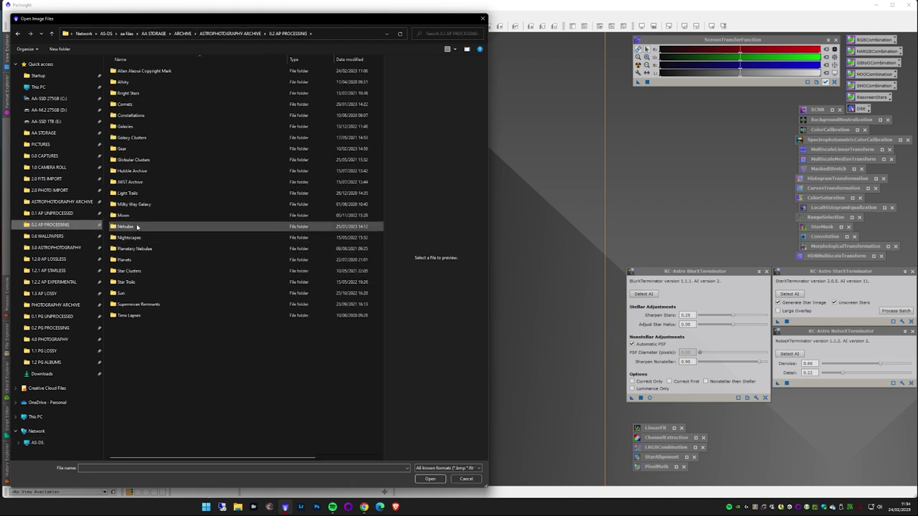
double_click(133, 228)
double_click(140, 309)
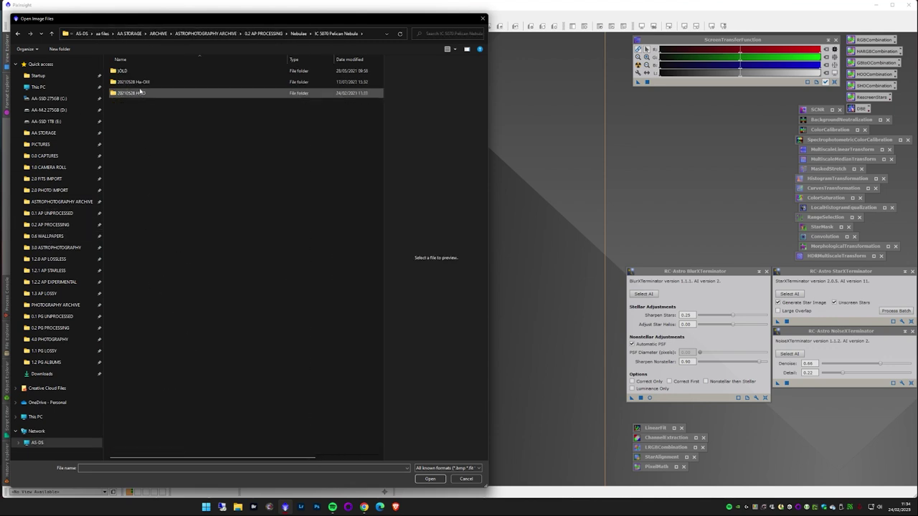
double_click(141, 96)
key("alt+Left")
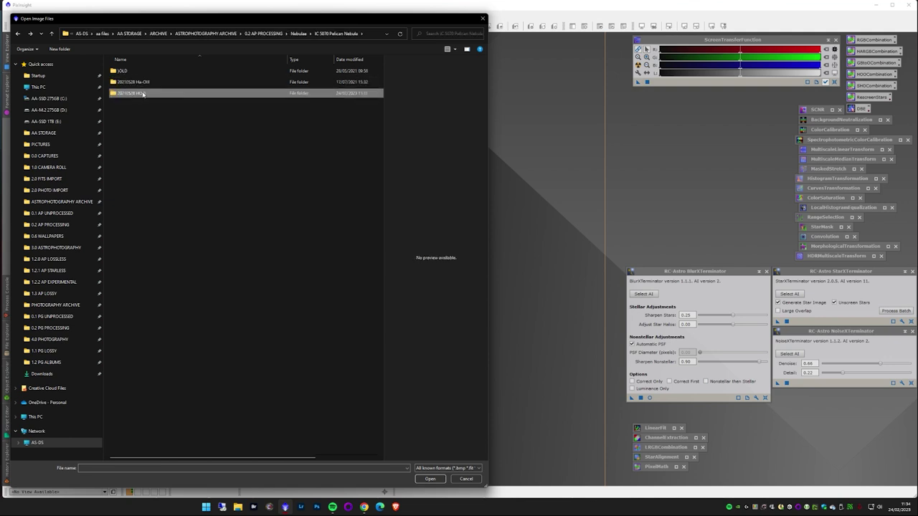
Step: Open HOO starless.tif and HOO stars.tif from the 20210528 HOO support folder in Photoshop
double_click(136, 92)
double_click(139, 73)
left_click(145, 83)
key("ctrl+a")
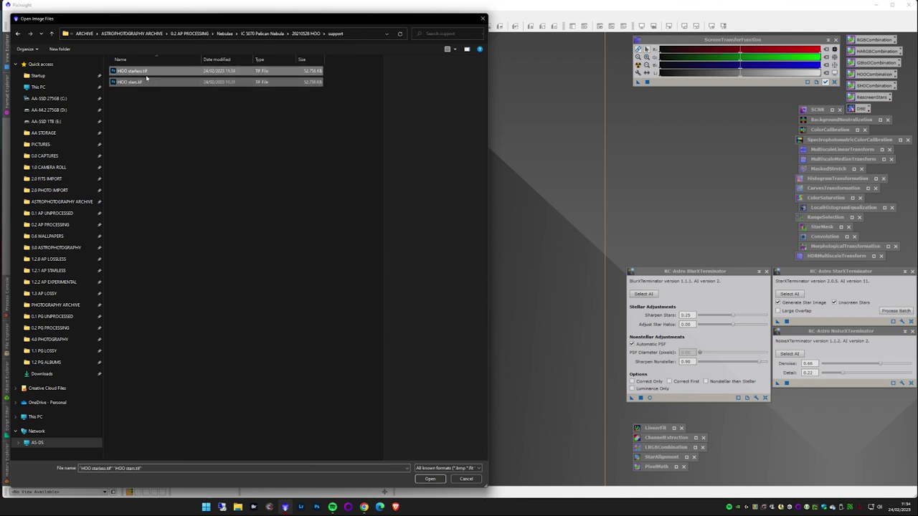
right_click(155, 82)
left_click(170, 93)
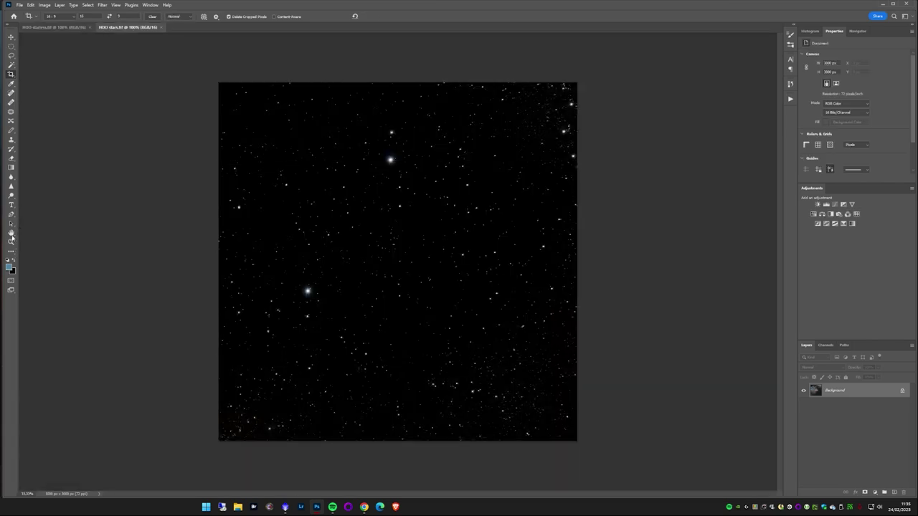
Step: Add a Selective Color adjustment to the HOO stars image with Reds at Magenta -7, Yellow +27 and Yellows at Yellow +32
left_click(80, 27)
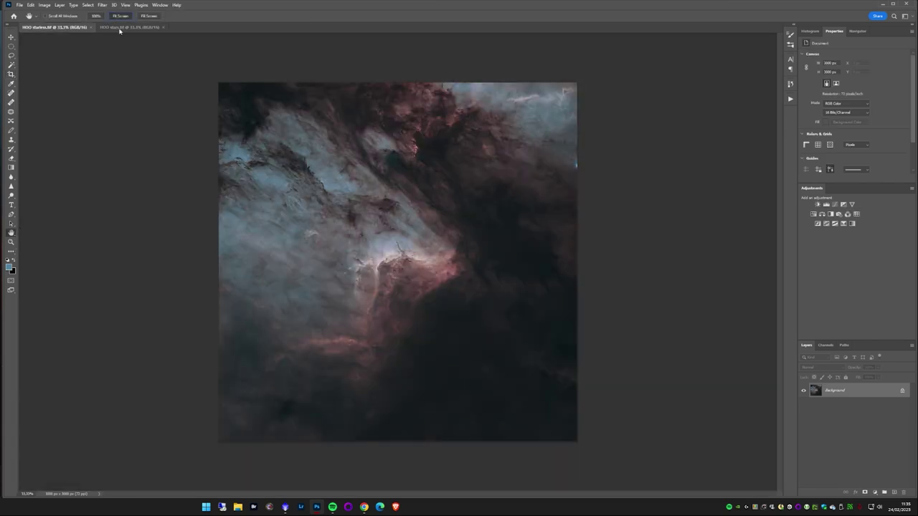
left_click(122, 28)
left_click(121, 15)
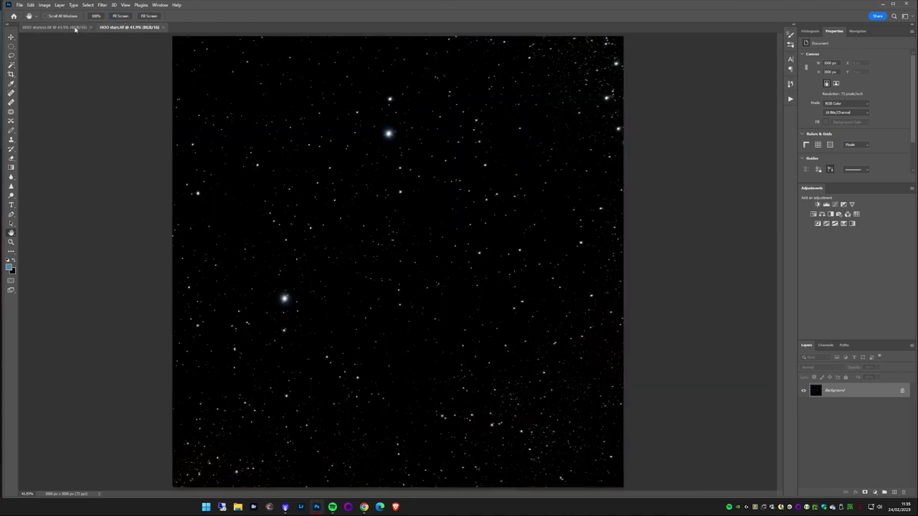
key("ctrl+Tab")
left_click(121, 27)
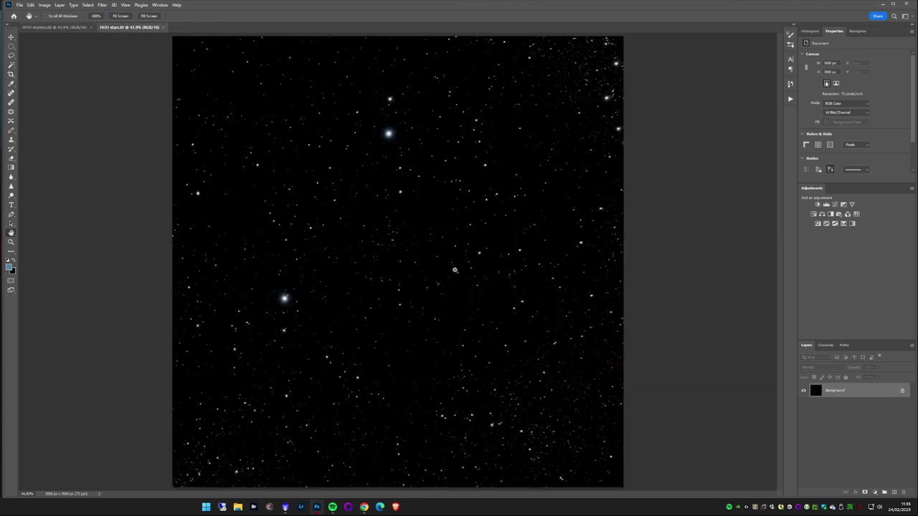
scroll(388, 132, "up", 5)
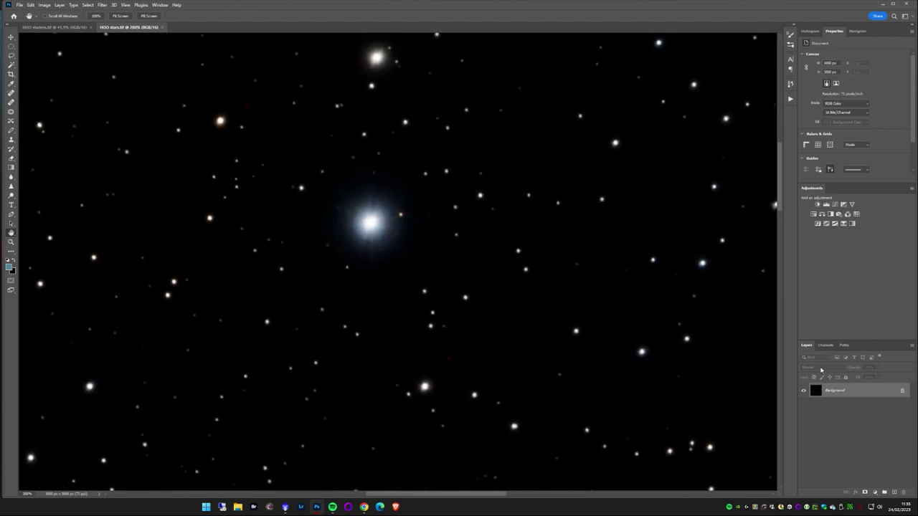
left_click(846, 225)
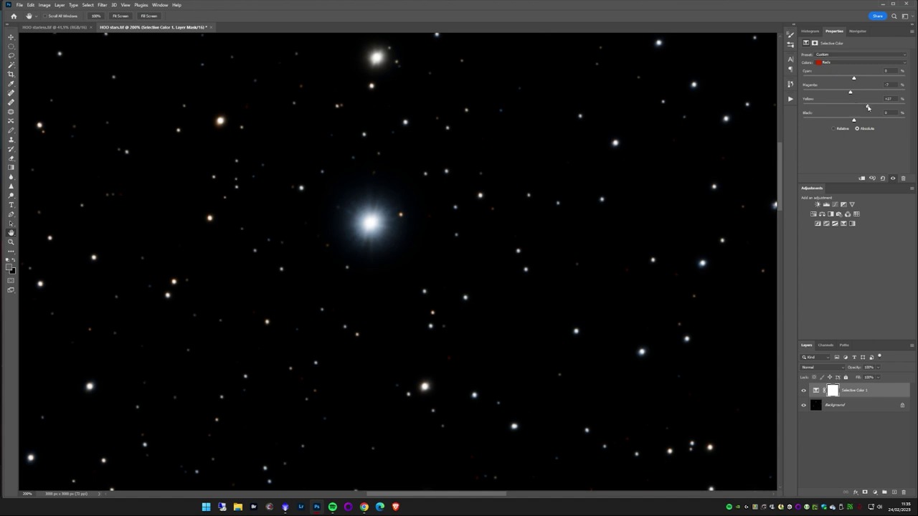
left_click(839, 63)
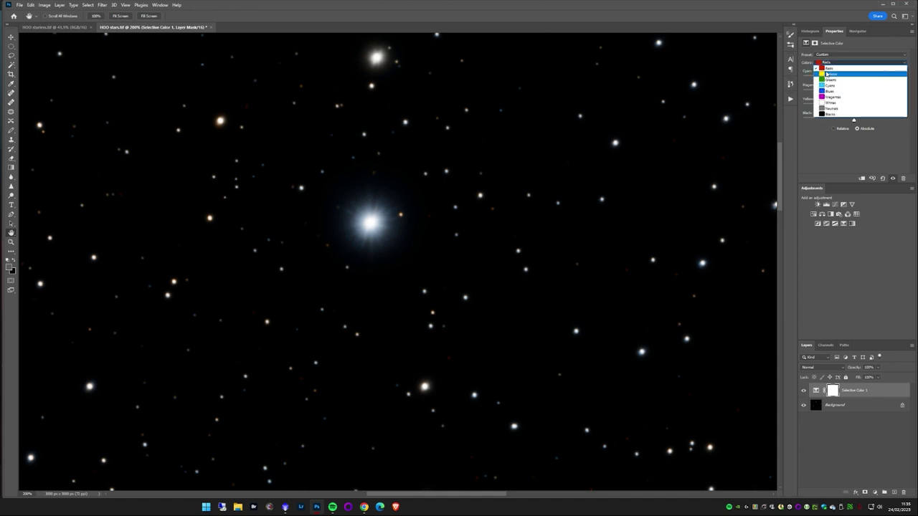
left_click(842, 72)
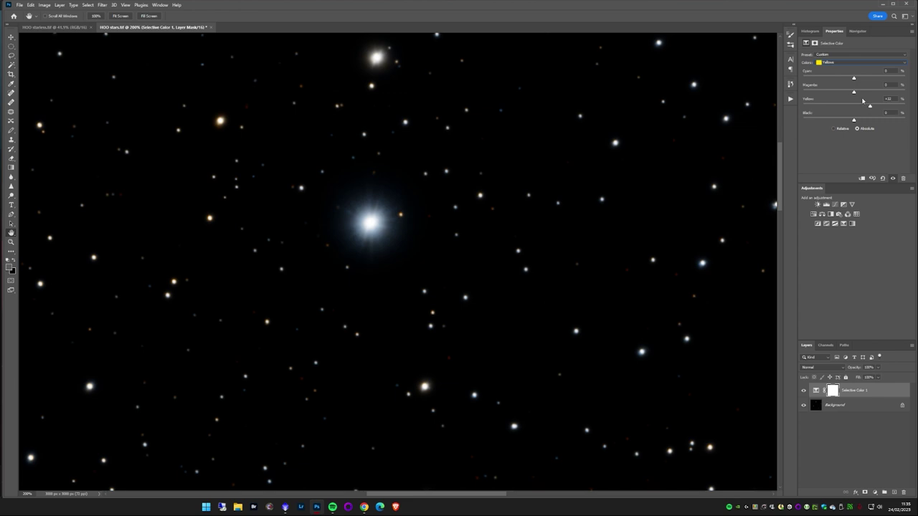
Step: Adjust the Cyans and set the Blues to Cyan +8, Magenta +15 and Yellow -25 in the stars' Selective Color adjustment
left_click(834, 63)
left_click(834, 85)
left_click(839, 63)
left_click(854, 83)
left_click_drag(693, 317, 647, 311)
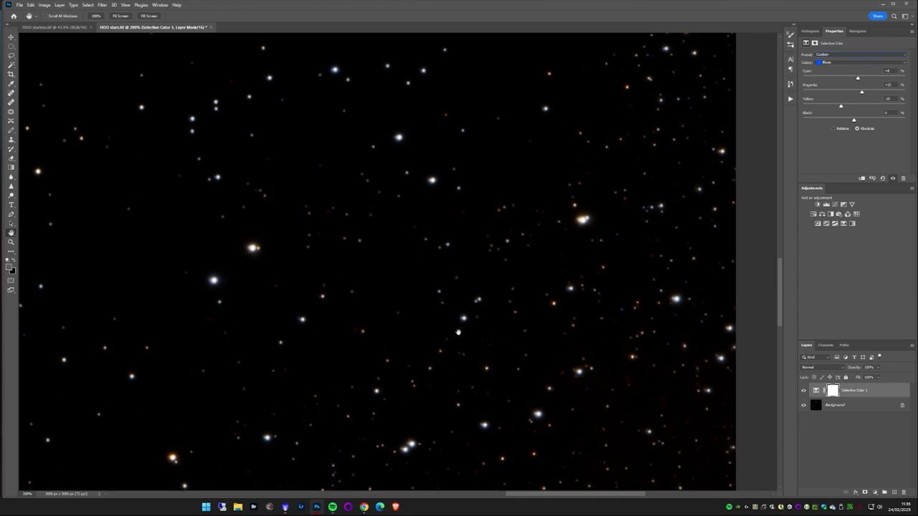
Step: Lower the magenta in the Reds of the stars' Selective Color adjustment and stamp all visible layers into a new layer
left_click(832, 63)
left_click(834, 69)
mouse_move(850, 93)
left_mouse_down()
mouse_move(818, 97)
mouse_move(837, 93)
left_mouse_up()
key("ctrl+2")
key("ctrl+alt+shift+e")
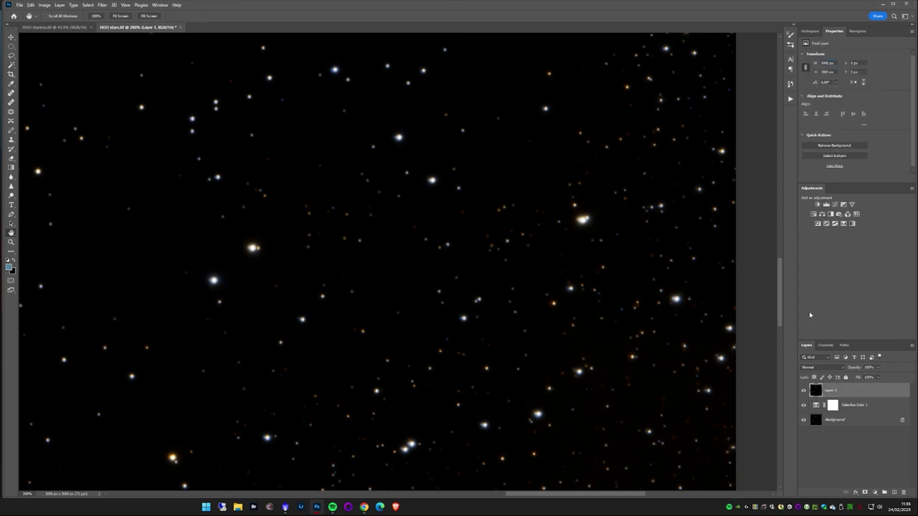
Step: Add a Hue/Saturation adjustment to the stars image and raise the Yellows saturation to about +33
left_click(813, 214)
left_click(829, 65)
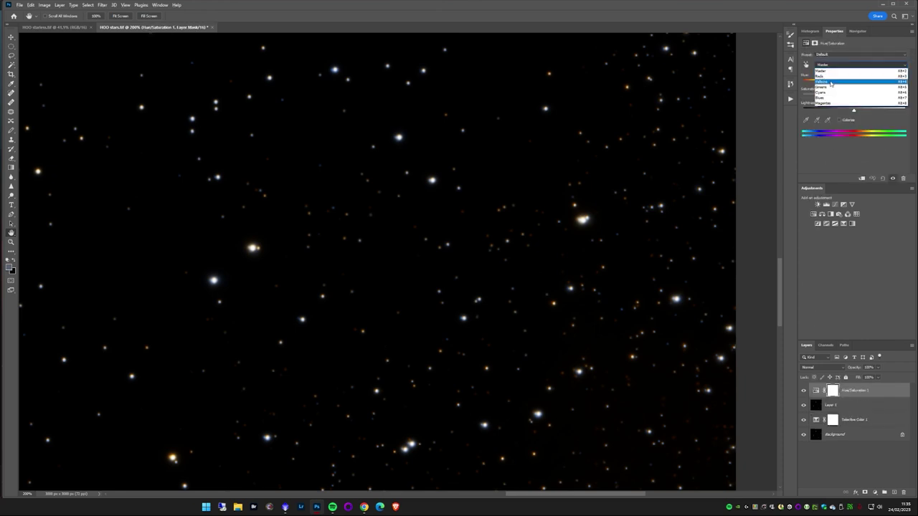
left_click(824, 72)
right_click(571, 225)
left_click(577, 229)
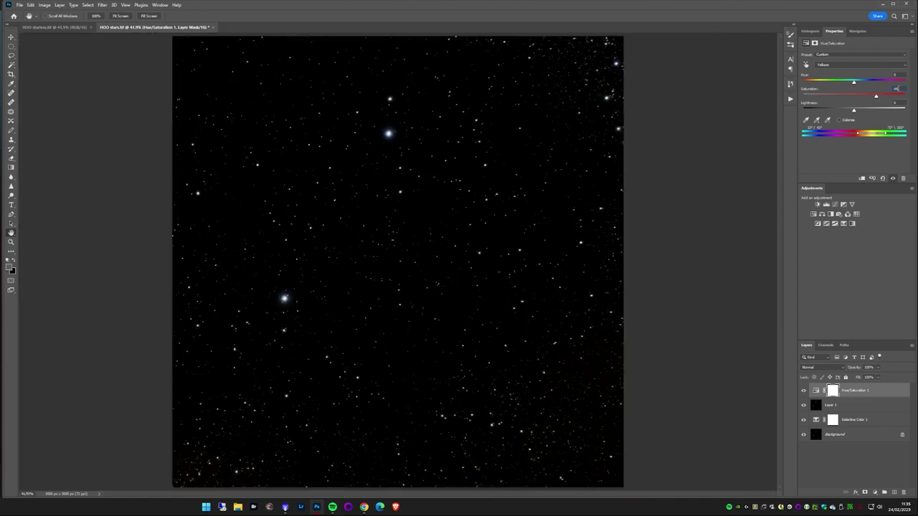
left_click_drag(855, 96, 871, 95)
Step: Flatten the stars image and save it
left_click(60, 5)
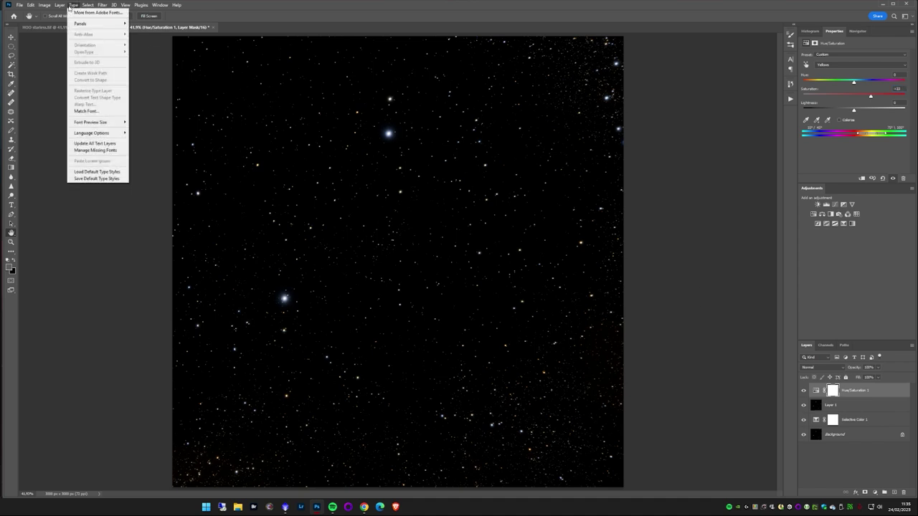
left_click(73, 284)
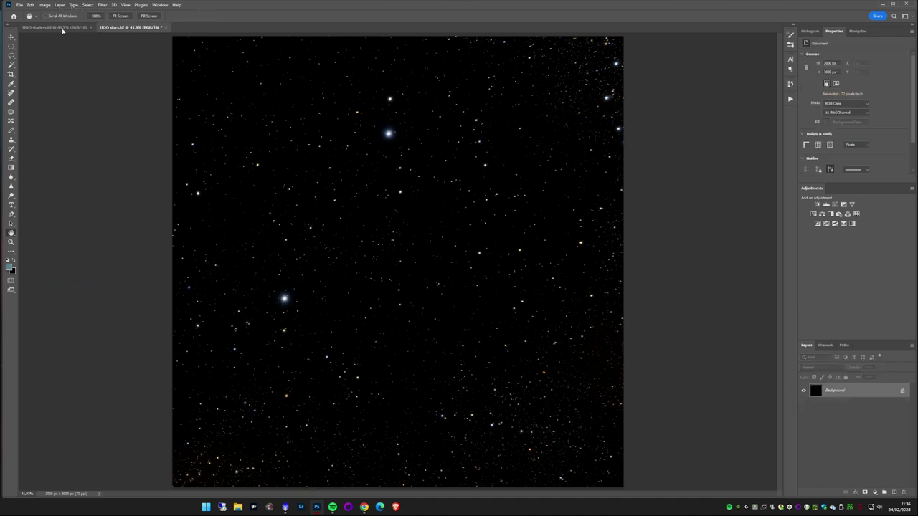
left_click(20, 5)
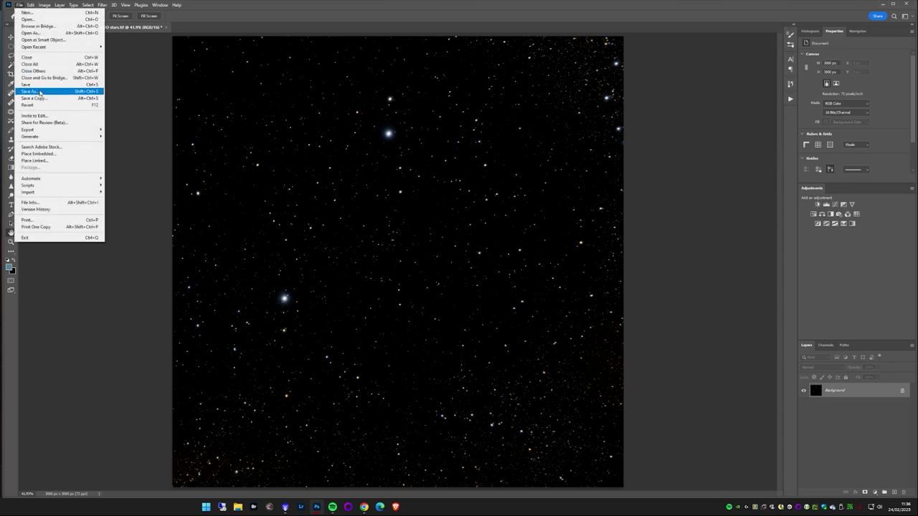
left_click(39, 84)
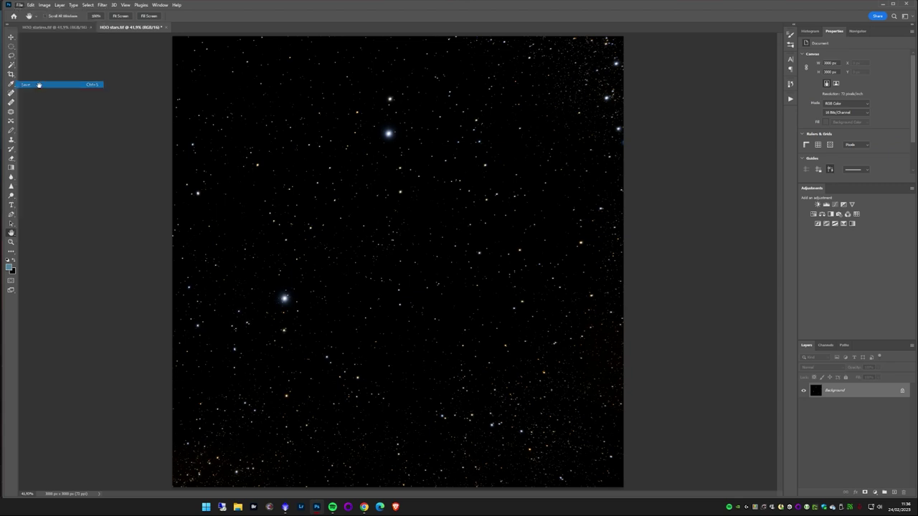
Step: Duplicate the Background layer of the HOO starless image
left_click(56, 27)
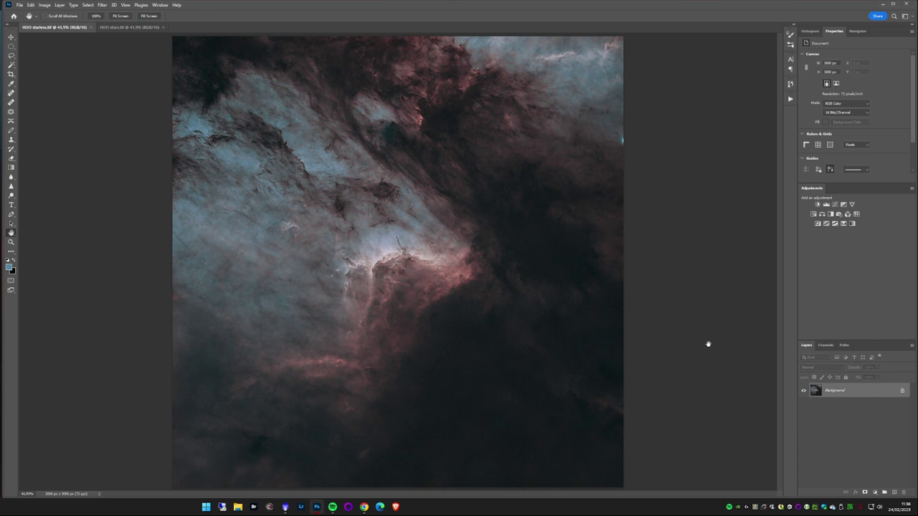
right_click(841, 392)
left_click(849, 407)
key("Return")
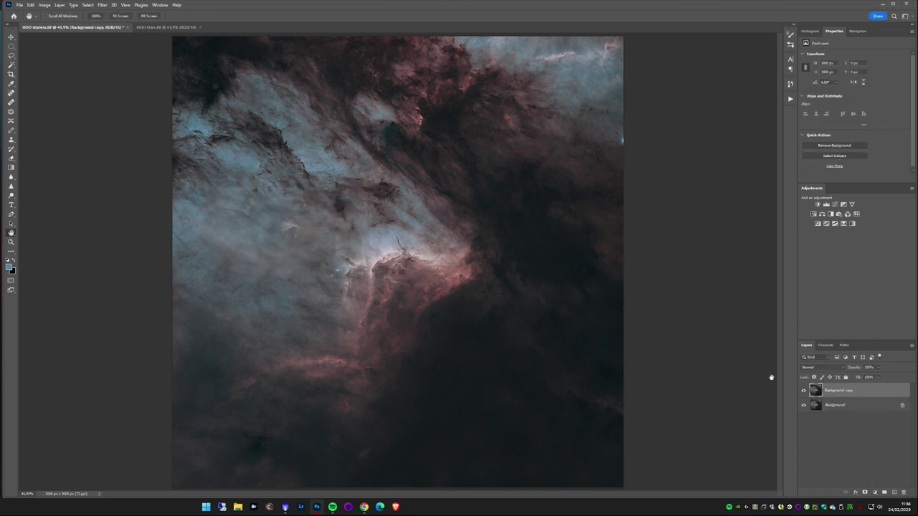
Step: Apply an RGB Curves adjustment to the starless layer copy, with a shadow anchor and a midtone point at input 141, output 148
key("ctrl+m")
left_click_drag(671, 254, 671, 253)
left_click(706, 216)
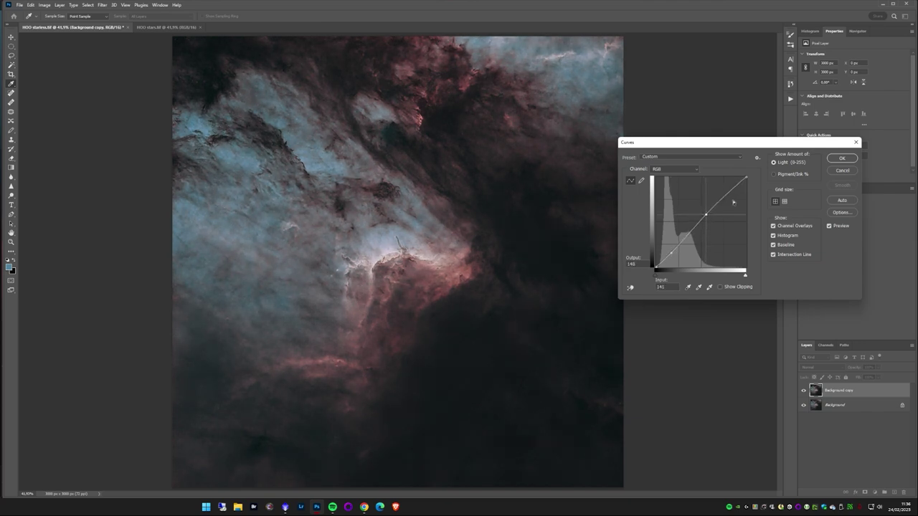
left_click(842, 157)
Step: Add a Selective Color adjustment to the starless image and tune its Reds, starting with Cyan -46, Magenta +7 and Yellow -3
left_click(852, 223)
left_click_drag(854, 93, 831, 78)
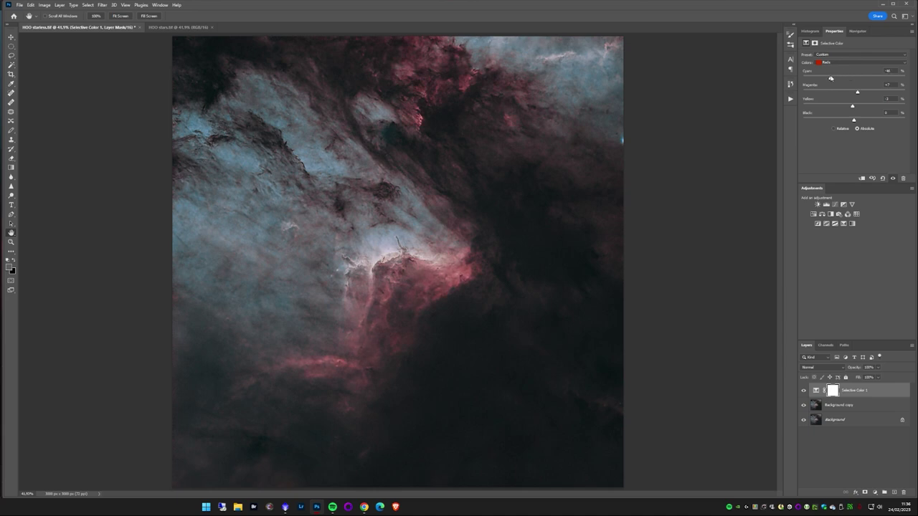
left_click(835, 63)
left_click(834, 65)
left_click(834, 65)
left_click(831, 69)
left_click_drag(855, 107, 823, 82)
Step: Fine-tune the Cyans and set the Blues to Cyan +4, Magenta +8 and Yellow about -20 in the starless Selective Color adjustment
left_click(853, 62)
left_click(832, 55)
mouse_move(854, 107)
left_mouse_down()
mouse_move(862, 107)
mouse_move(855, 93)
left_mouse_up()
left_click(853, 63)
left_click(846, 84)
mouse_move(854, 80)
left_mouse_down()
mouse_move(865, 83)
mouse_move(835, 107)
mouse_move(858, 92)
mouse_move(847, 92)
left_mouse_up()
left_click(847, 63)
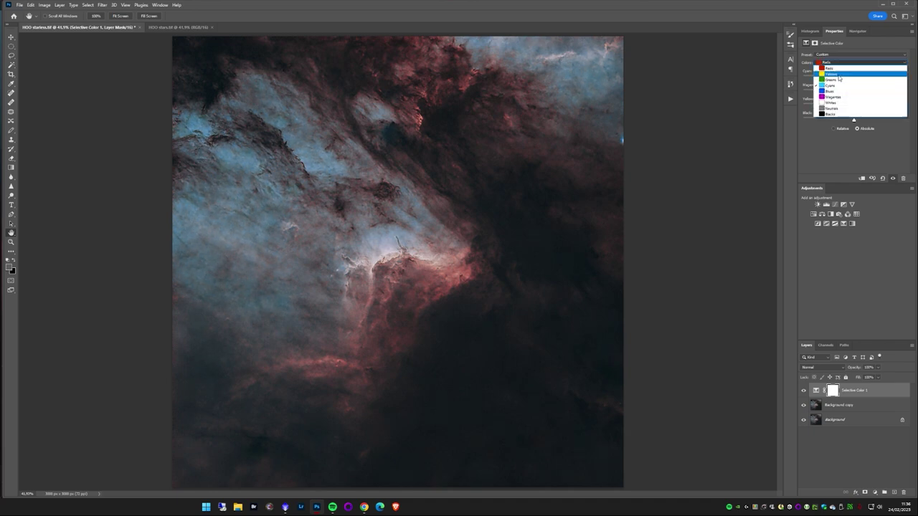
left_click(843, 90)
left_click_drag(855, 93, 844, 108)
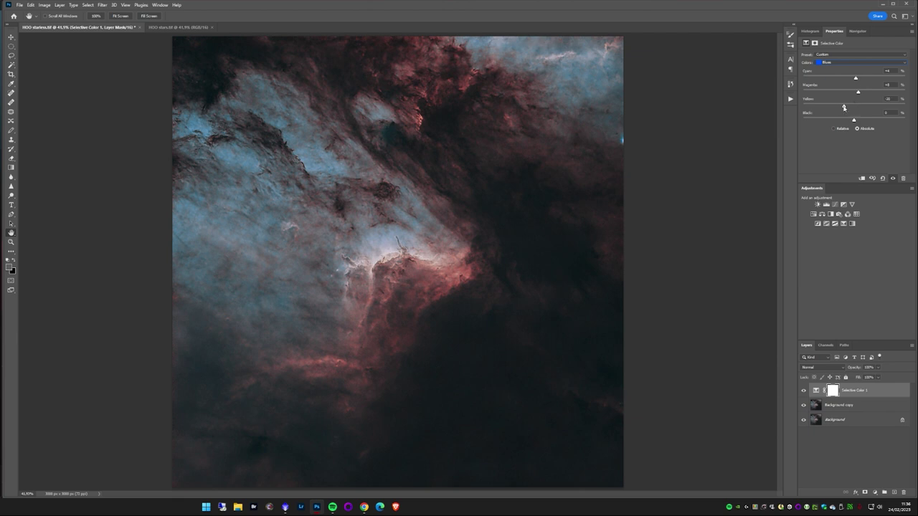
Step: Compare the starless image with and without the Selective Color layer, and stamp all visible layers into a new layer
left_click(803, 392)
left_click(804, 391)
left_click(804, 392)
left_click(804, 392)
left_click(846, 393)
key("ctrl+shift+alt+e")
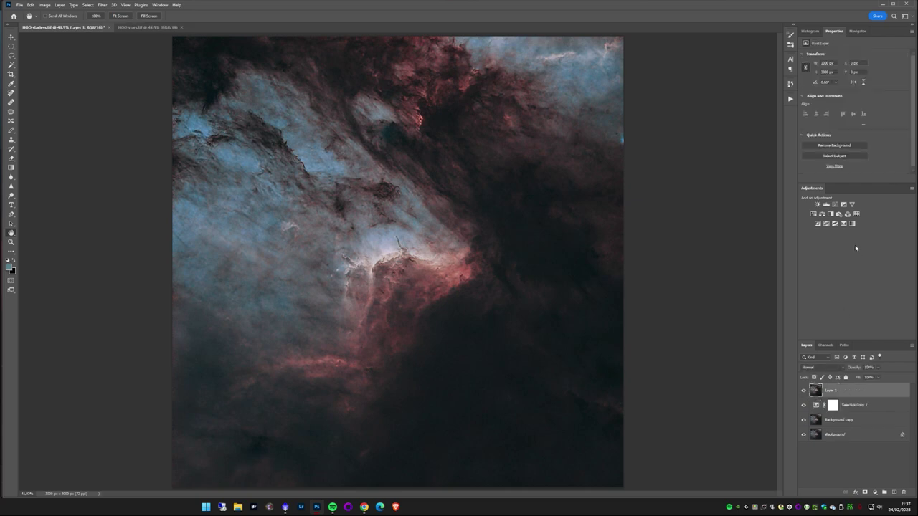
Step: Add a Vibrance adjustment with Vibrance at about 12, and stamp all visible layers into a new layer
left_click(852, 205)
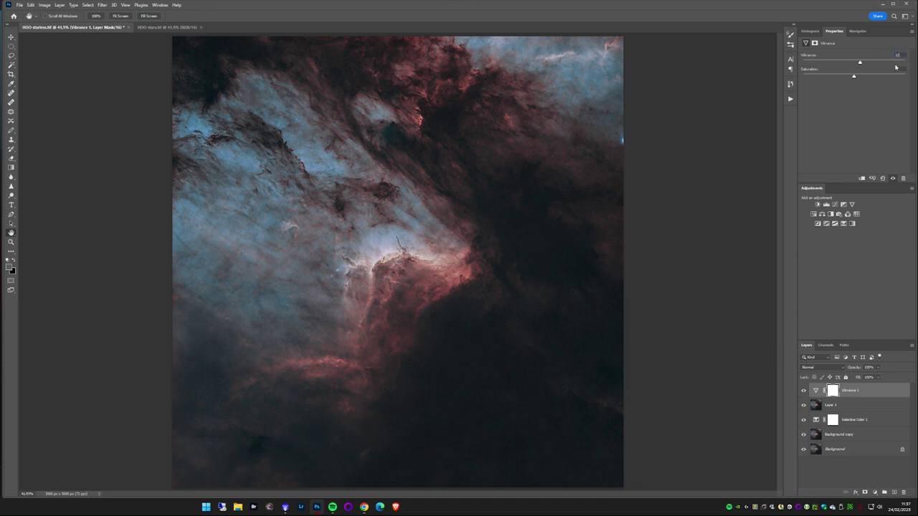
left_click(863, 393)
key("ctrl+shift+alt+e")
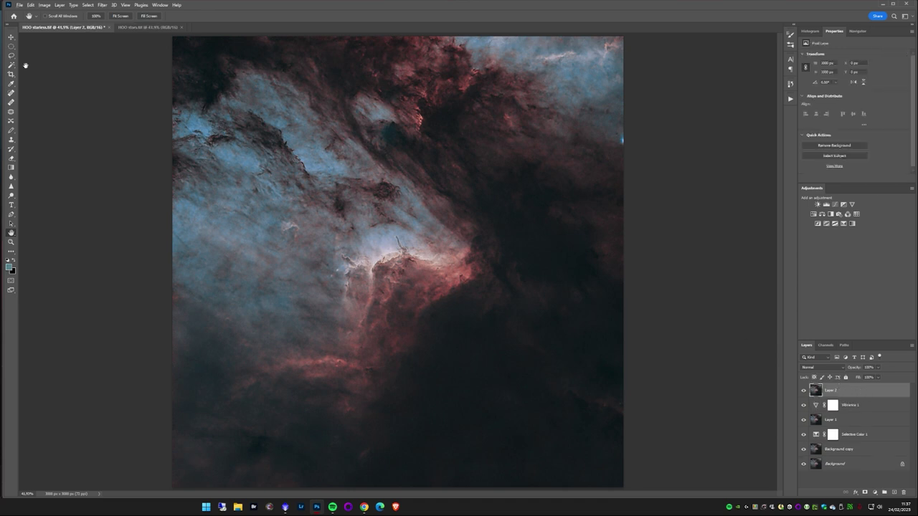
Step: Denoise the stamped layer strongly with NoiseXTerminator at Detail 22, and compare the image with that layer hidden and shown
left_click(102, 5)
mouse_move(155, 176)
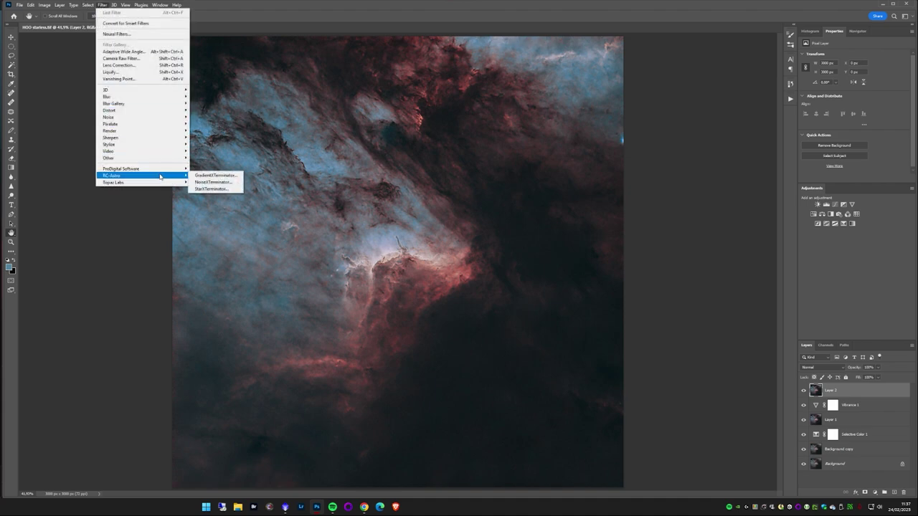
left_click(198, 181)
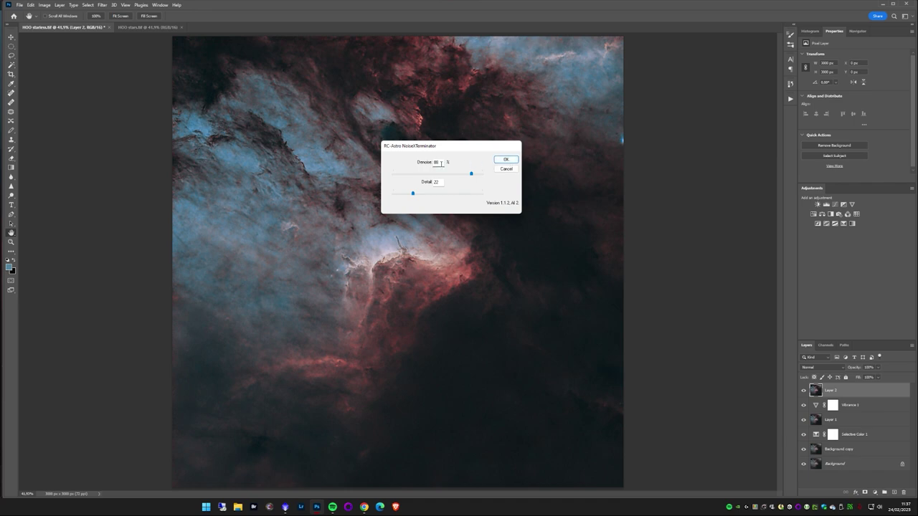
left_click(502, 159)
left_click(503, 159)
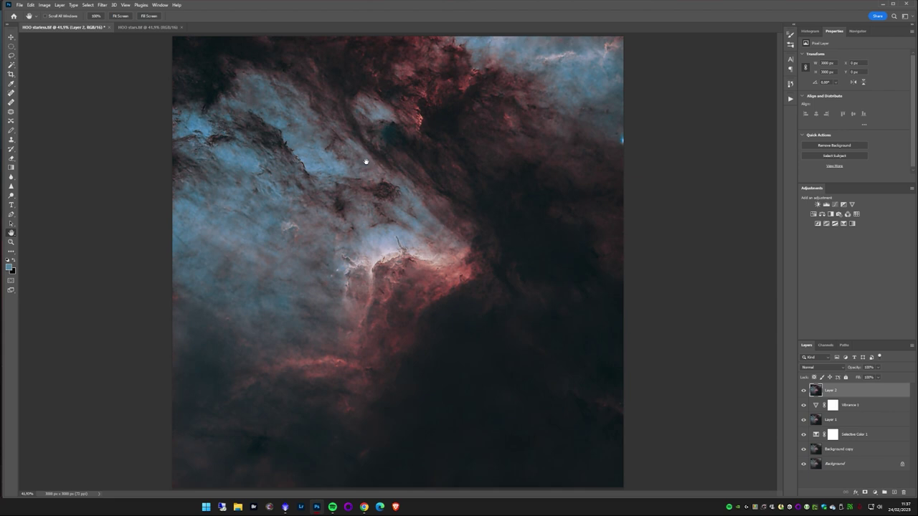
scroll(176, 305, "up", 4)
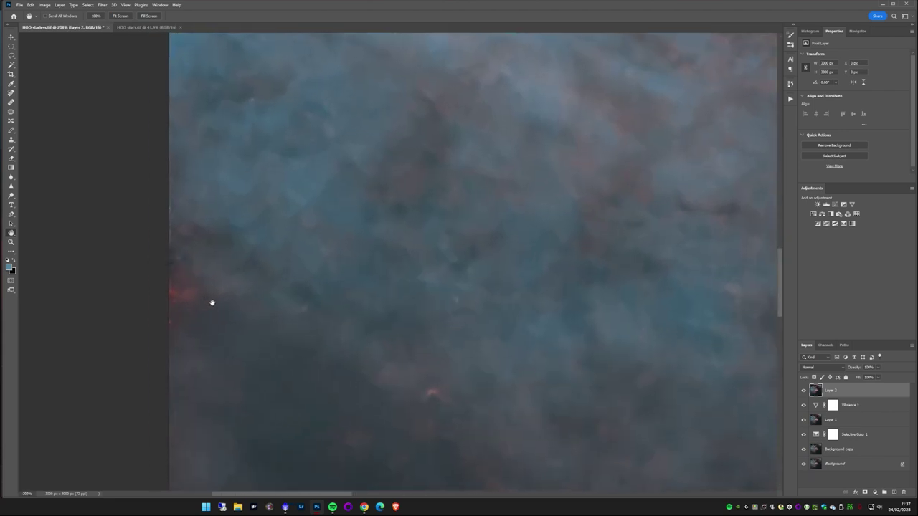
left_click(803, 391)
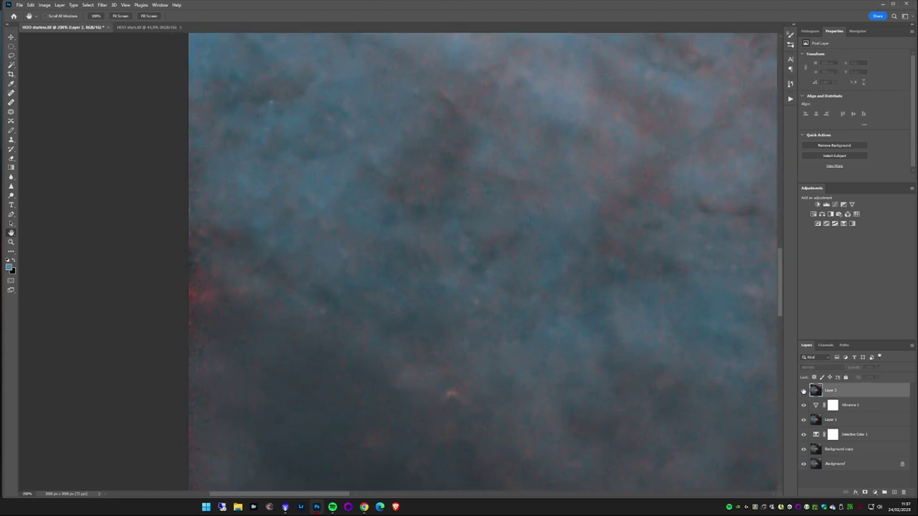
left_click(803, 390)
right_click(598, 327)
left_click(605, 329)
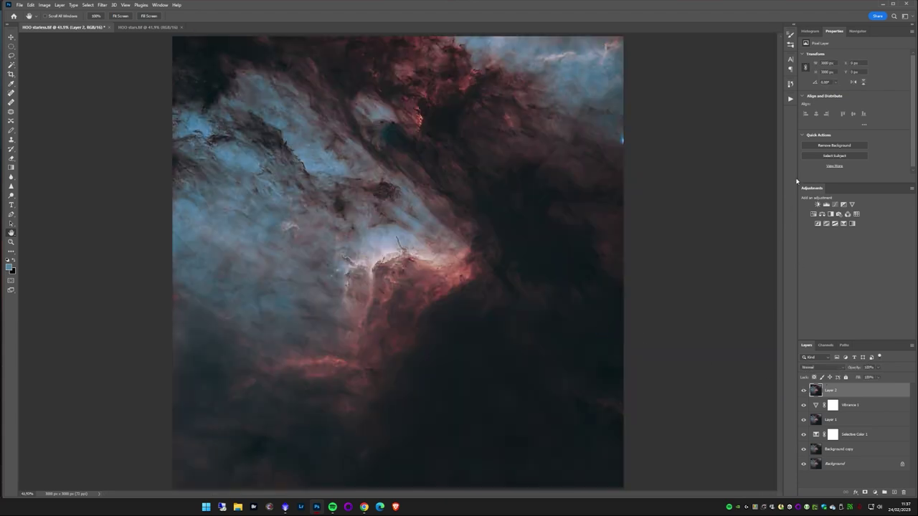
Step: Run the Astronomy Tools Local Contrast Enhancement action on the denoised layer, accepting the preset values of its filter and layer dialogs
left_click(790, 99)
left_click(731, 249)
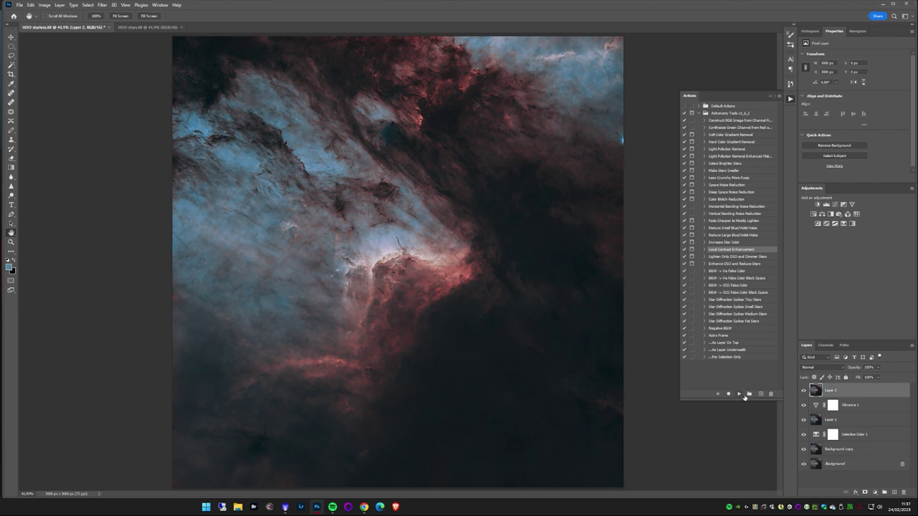
left_click(740, 394)
key("Return")
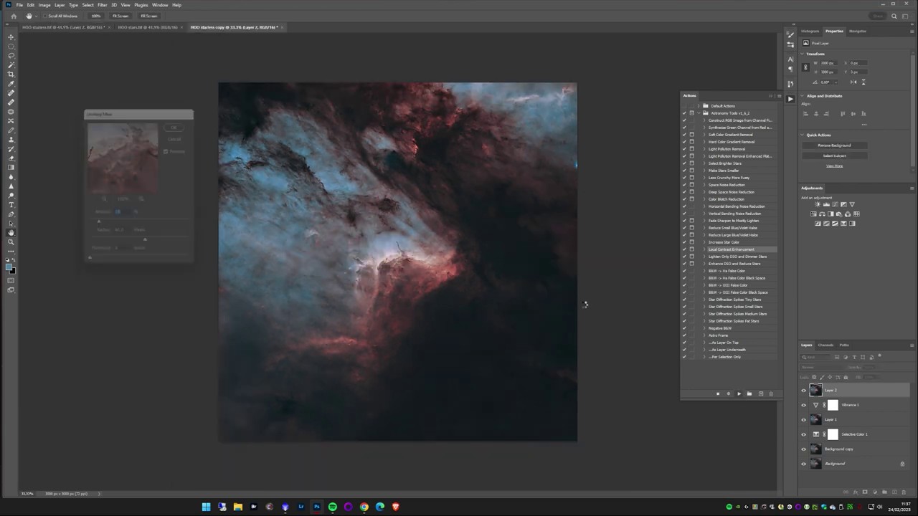
key("Return")
key("Return")
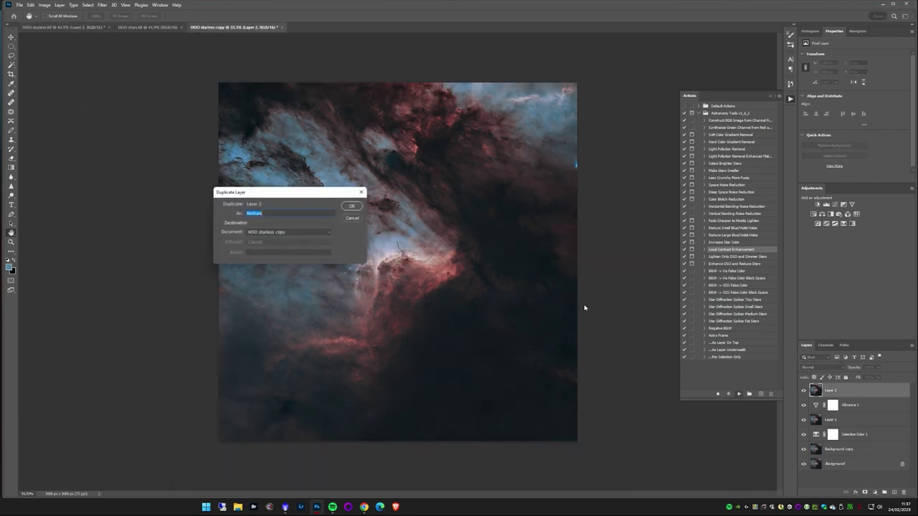
key("Return")
key("Return")
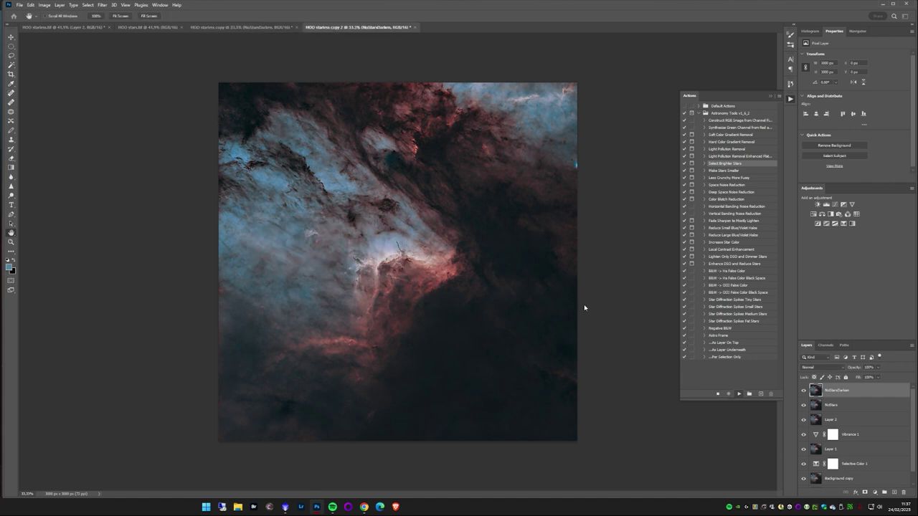
key("Return")
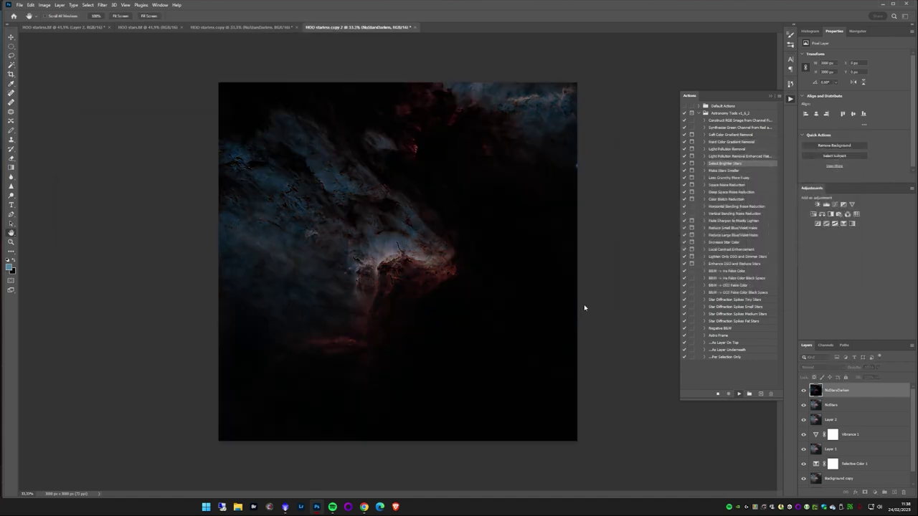
key("Return")
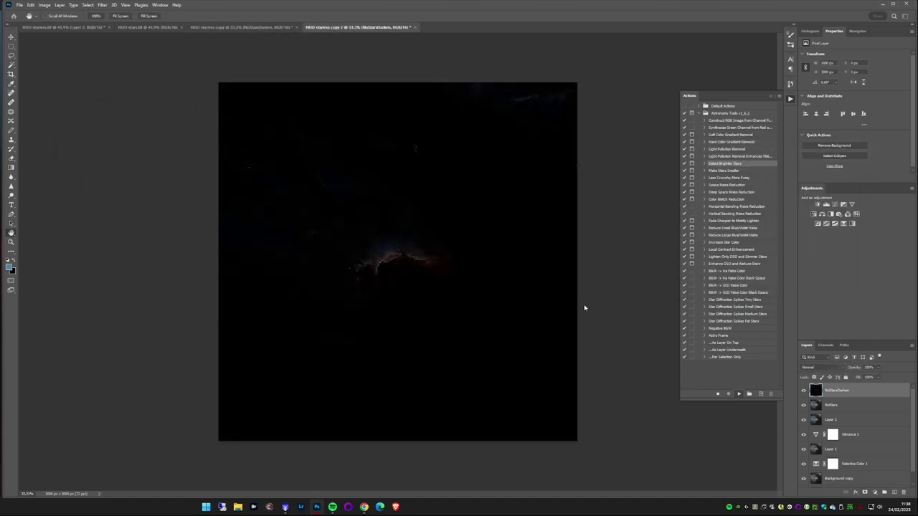
key("Return")
key("Return")
key("Return")
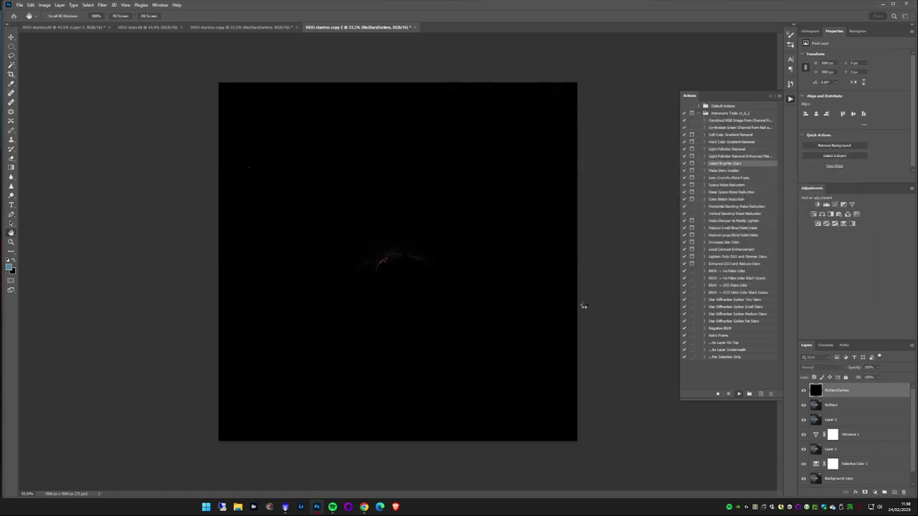
key("Return")
key("Return")
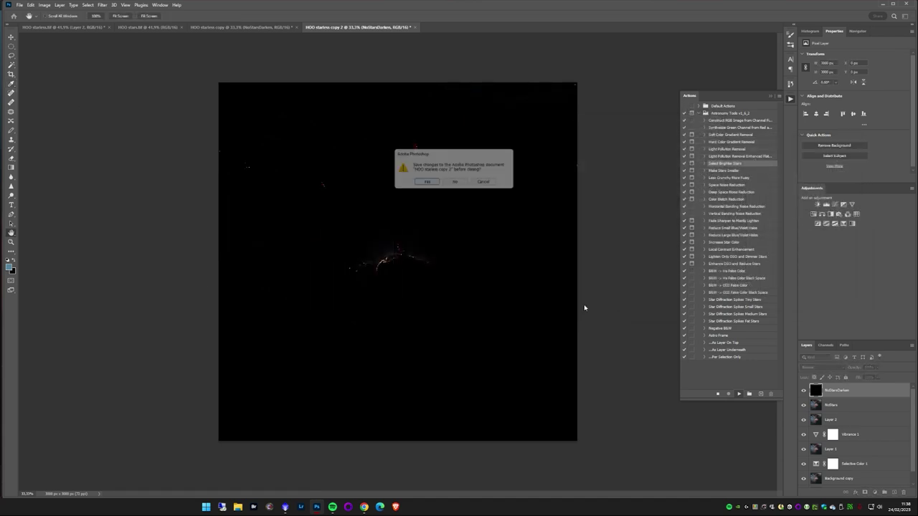
Step: Save the action's second temporary document as HOO starless copy 2.tif, replacing the existing file
key("ctrl+shift+s")
key("Return")
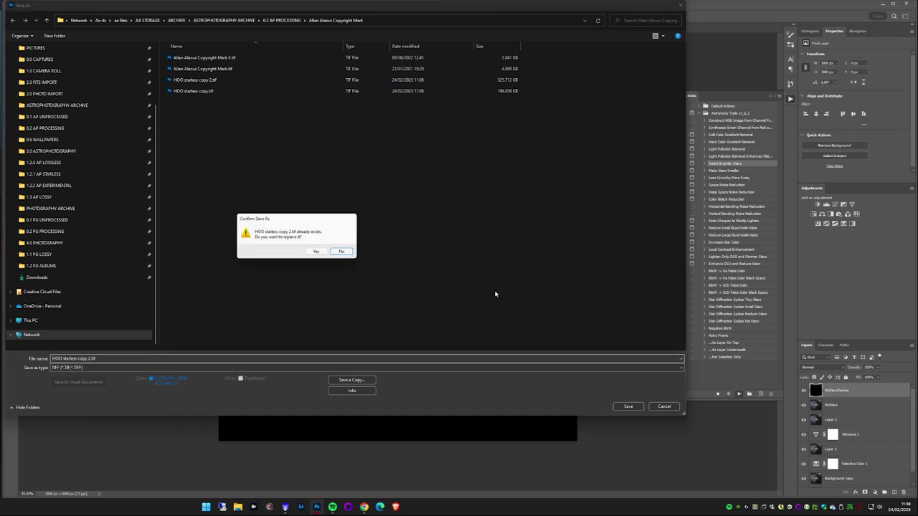
left_click(320, 254)
key("Return")
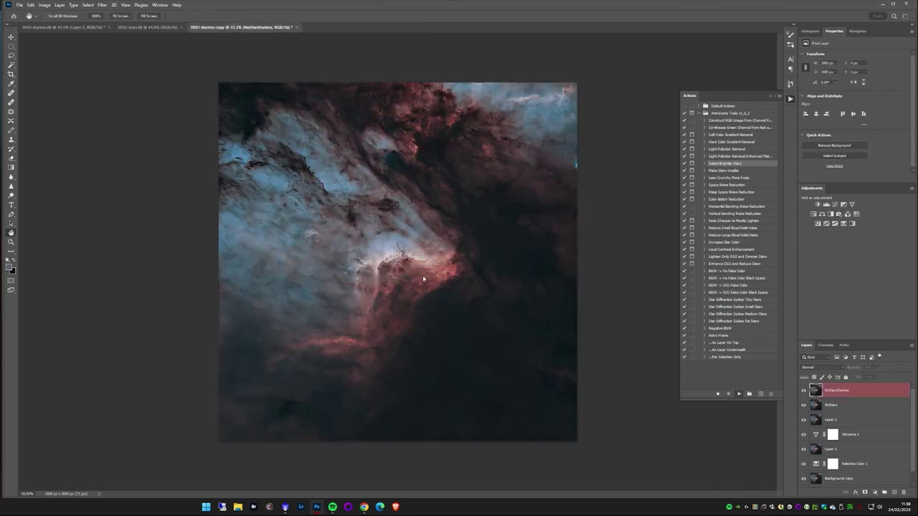
Step: Continue the contrast action with its preset values and save its first temporary document as HOO starless copy, overwriting the existing TIFF
key("Return")
key("Return")
key("Return")
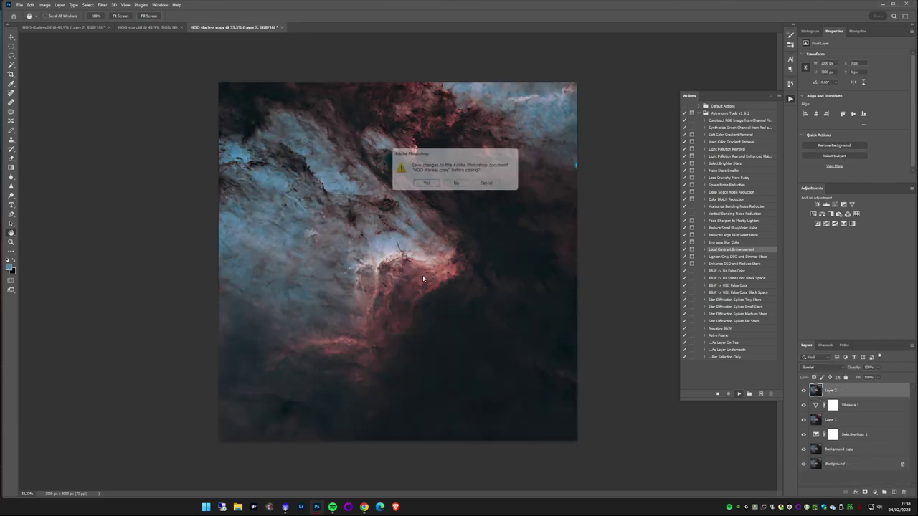
key("Return")
key("Return")
left_click(326, 255)
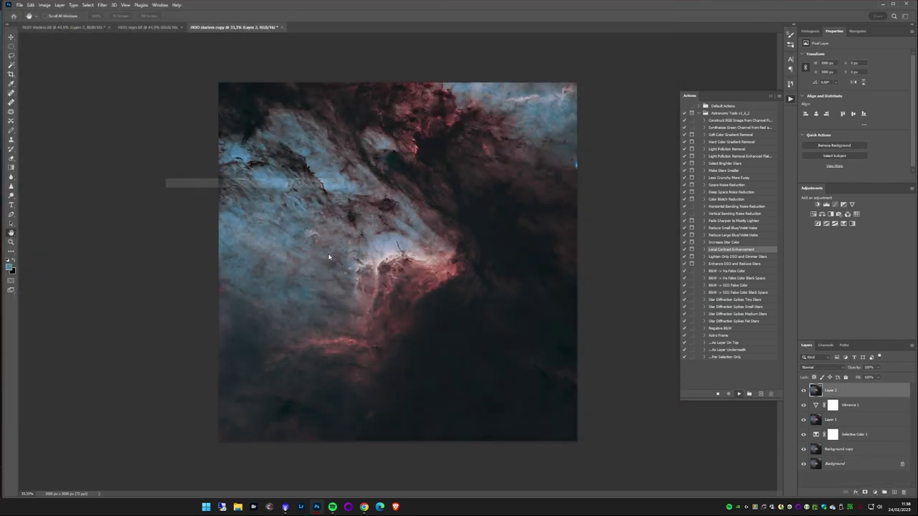
key("Return")
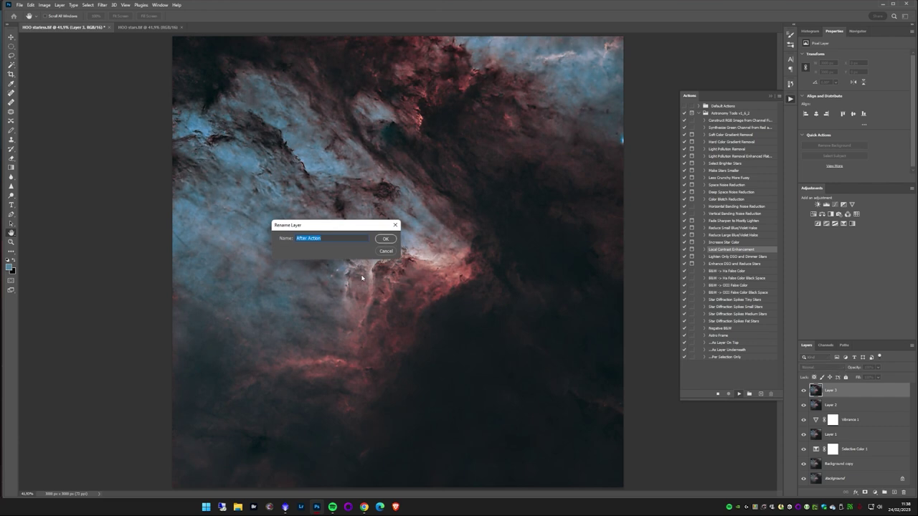
Step: Accept the layer name After Action to finish the contrast action, and set the enhanced layer's opacity to 33%
key("Return")
left_click(868, 367)
type("1")
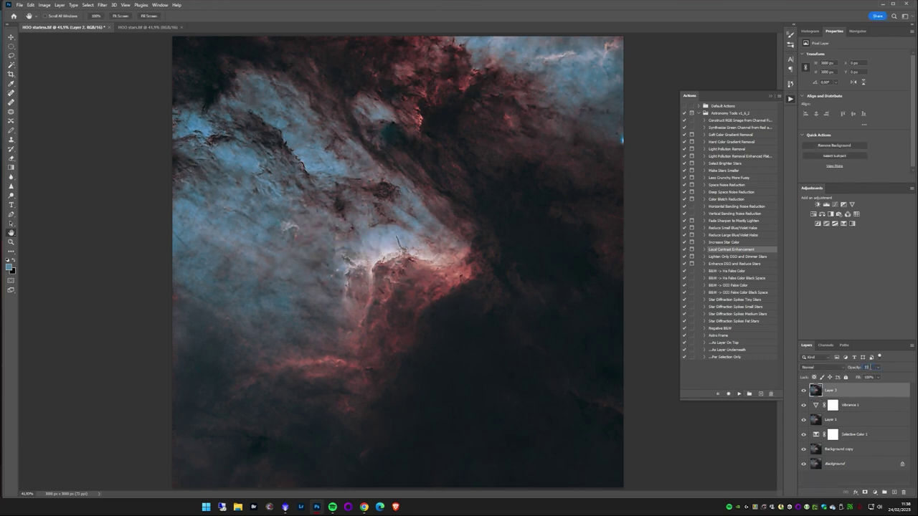
scroll(182, 273, "up", 4)
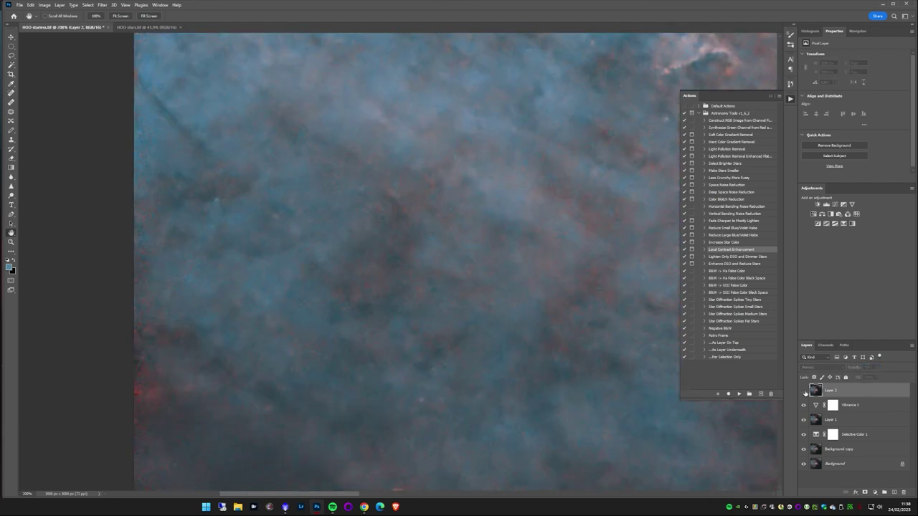
key("ctrl+0")
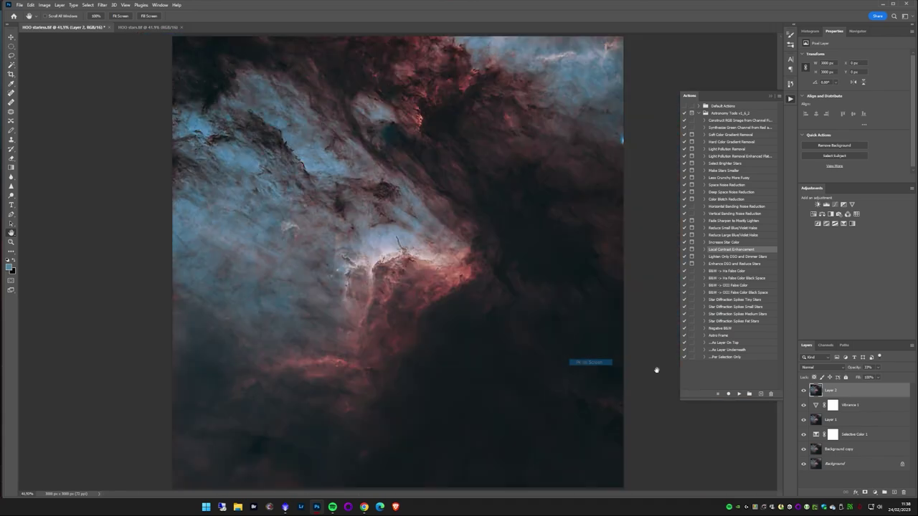
left_click(789, 99)
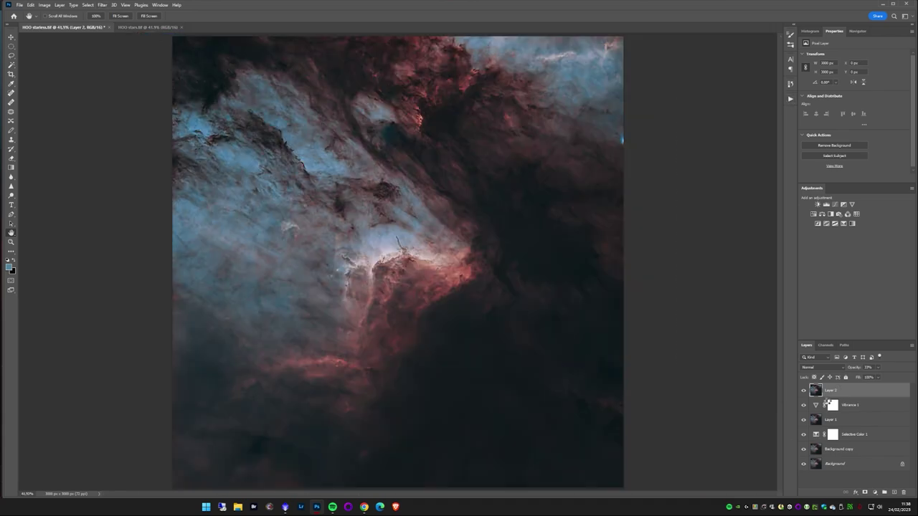
Step: Stamp all visible layers into a new layer and apply a second NoiseXTerminator pass to it at Detail 22, comparing before and after
key("ctrl+shift+alt+e")
left_click(87, 6)
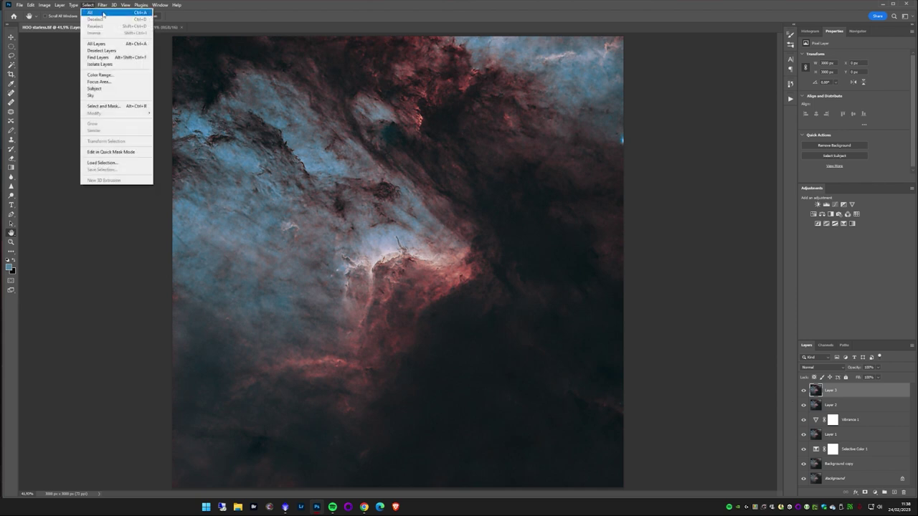
left_click(101, 5)
mouse_move(179, 176)
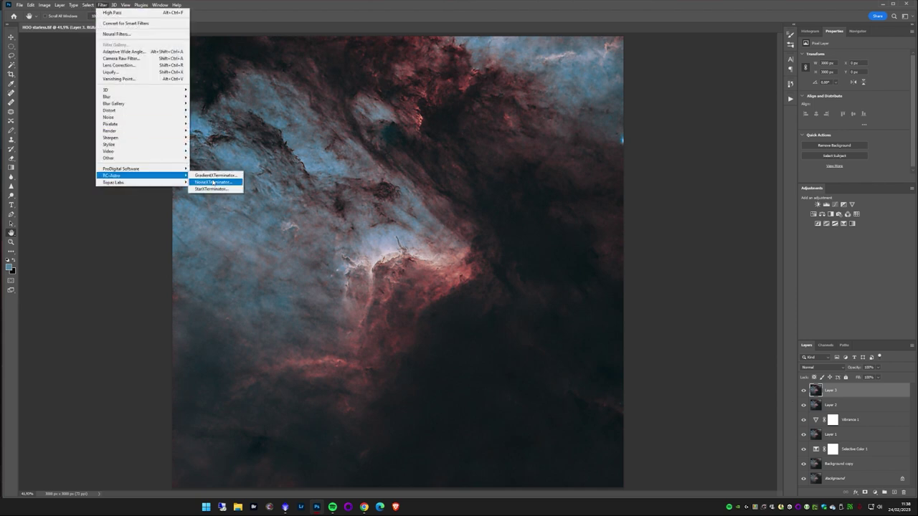
left_click(213, 182)
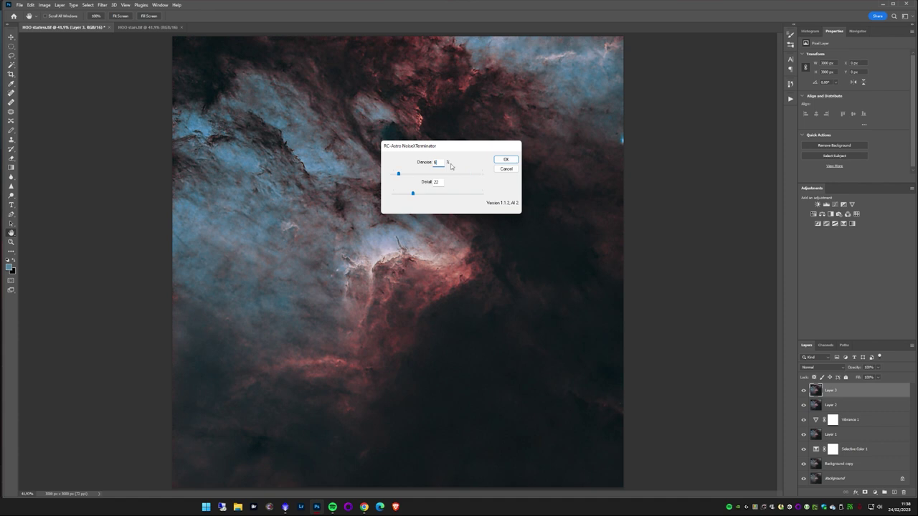
left_click(505, 159)
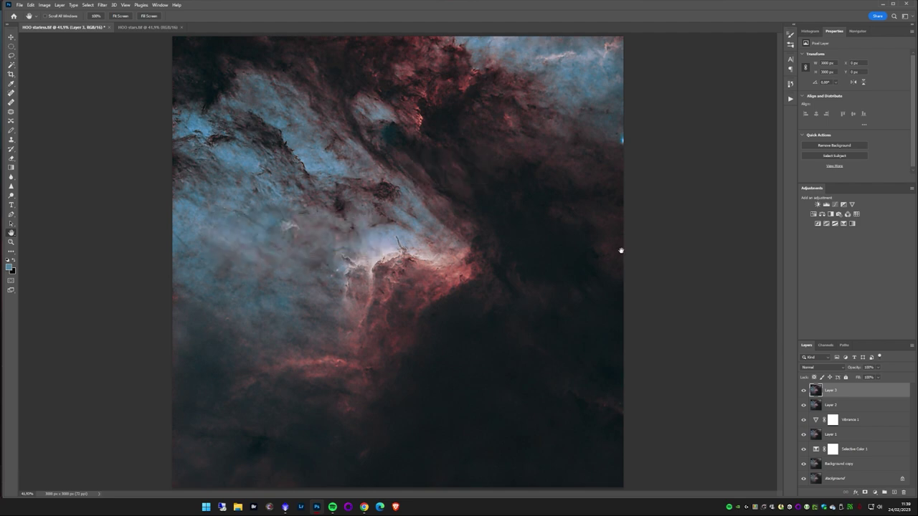
scroll(227, 287, "up", 5)
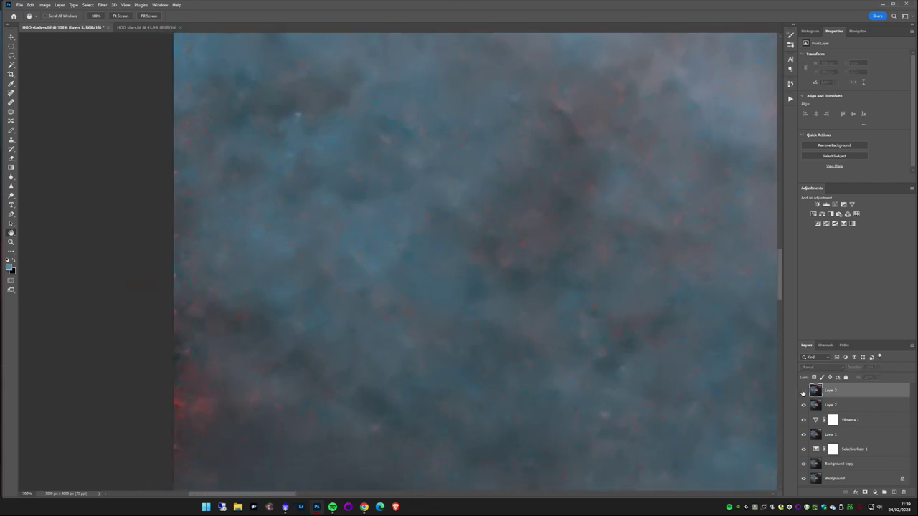
right_click(605, 337)
left_click(616, 342)
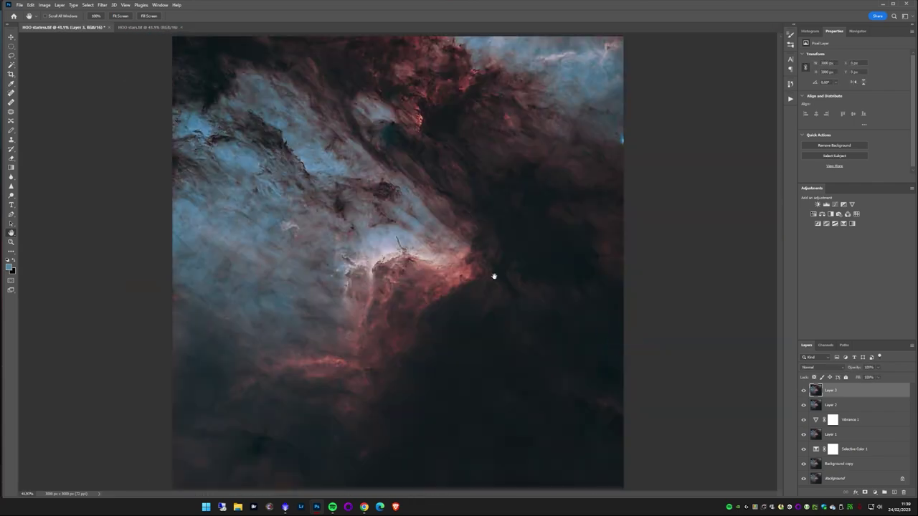
Step: Flatten the layers of the starless image into one background and duplicate that background layer
key("ctrl+shift+alt+e")
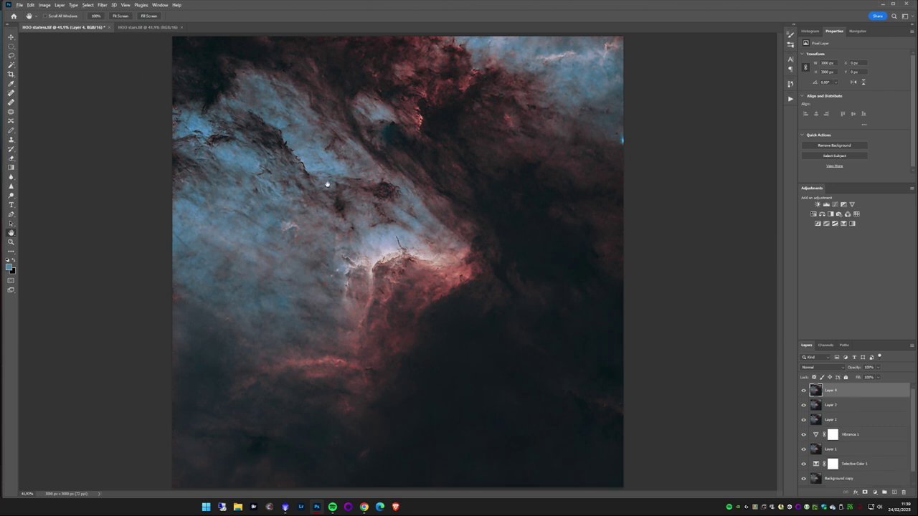
left_click(59, 5)
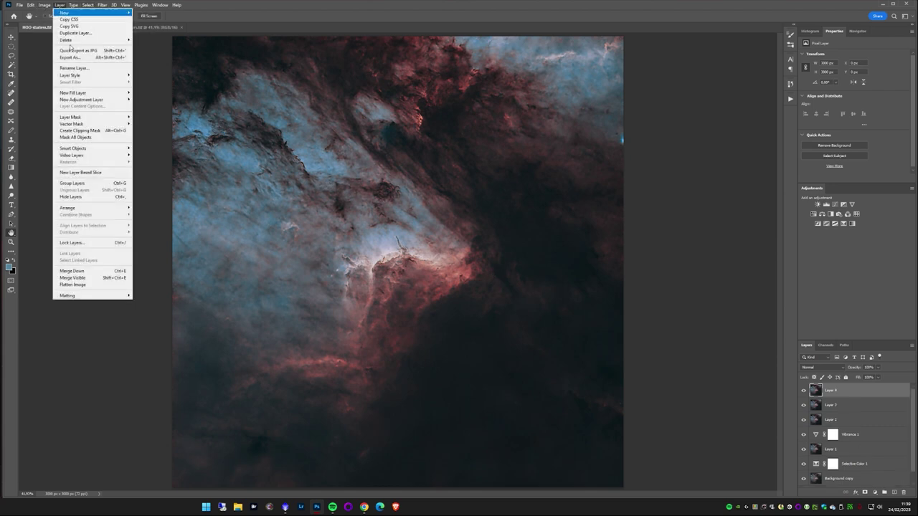
left_click(108, 285)
right_click(832, 391)
left_click(860, 407)
key("Return")
Step: Select the red nebulosity on the duplicated background by sampling its bright red rim with Color Range
left_click(74, 6)
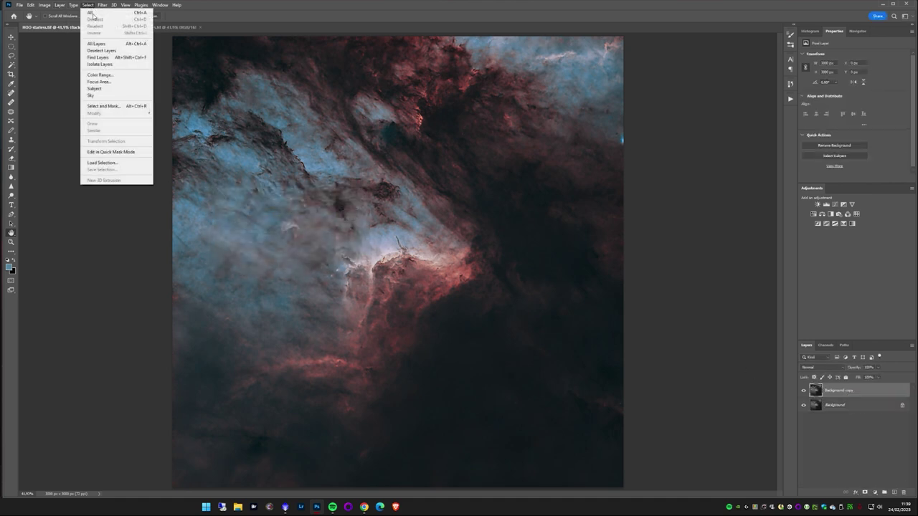
left_click(106, 75)
left_click(427, 271)
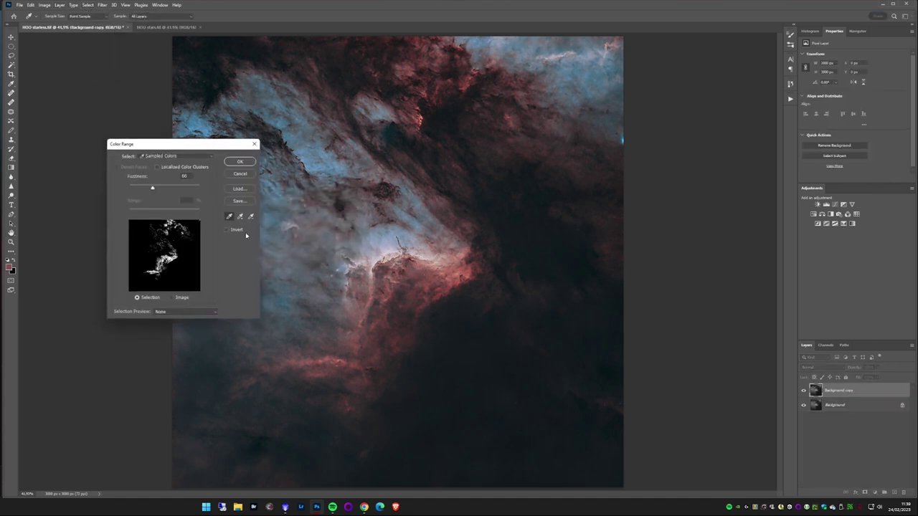
left_click(238, 162)
Step: Refine the red nebula selection with Select and Mask, feathering its edges
left_click(88, 6)
left_click(118, 108)
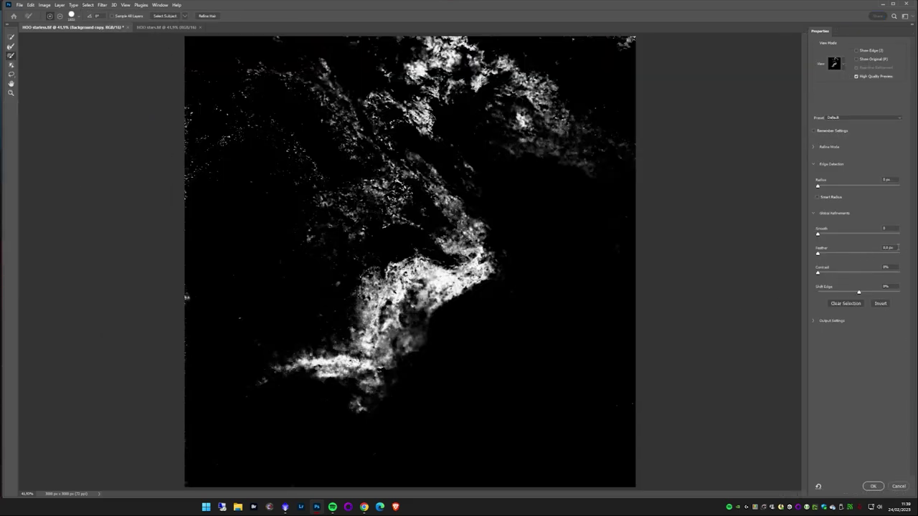
scroll(890, 247, "up", 5)
left_click(873, 486)
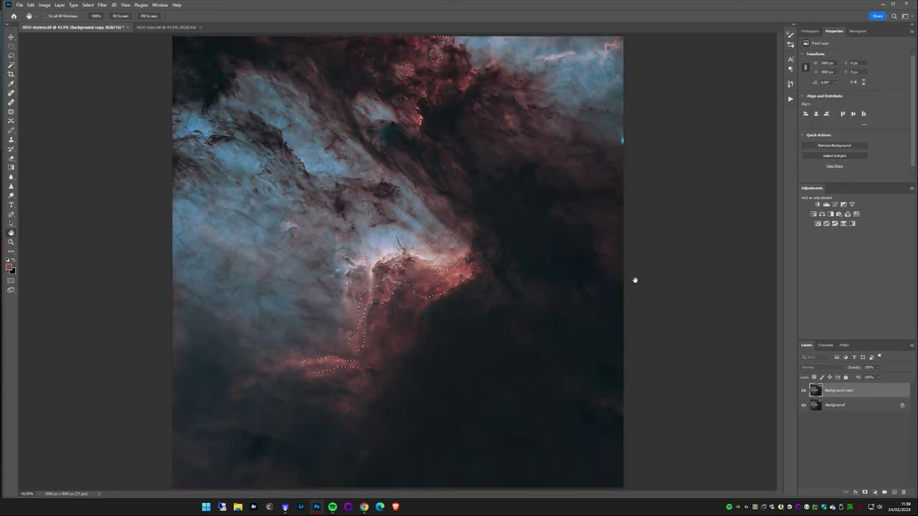
Step: Turn the red selection into a new High Pass layer blended in Overlay mode at 44% opacity
key("ctrl+j")
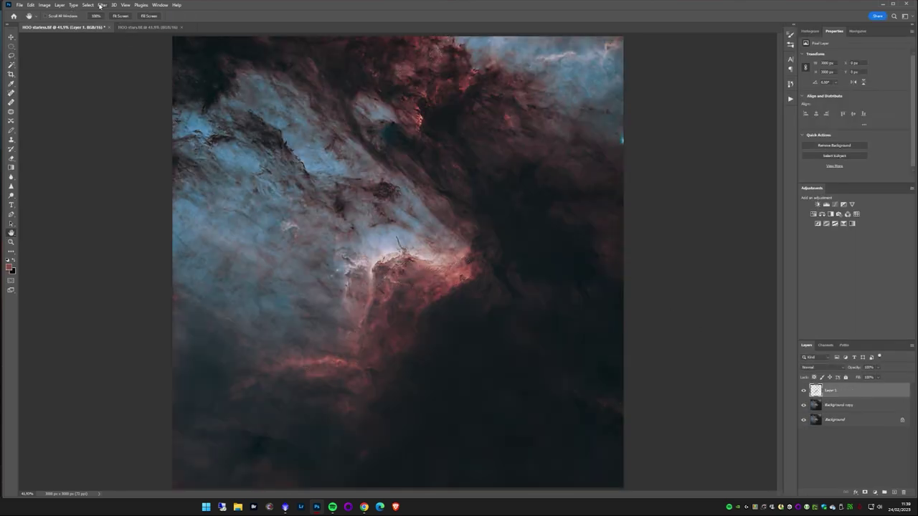
left_click(101, 5)
mouse_move(171, 157)
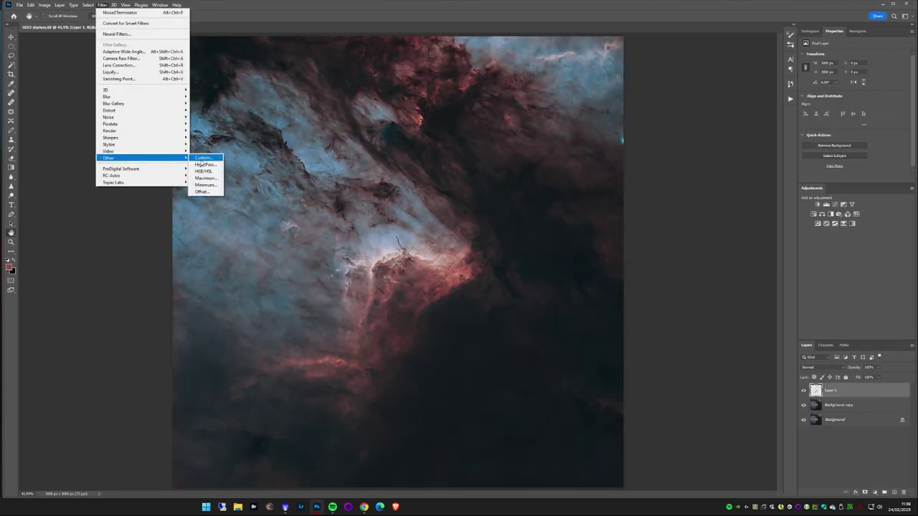
left_click(203, 164)
left_click(336, 129)
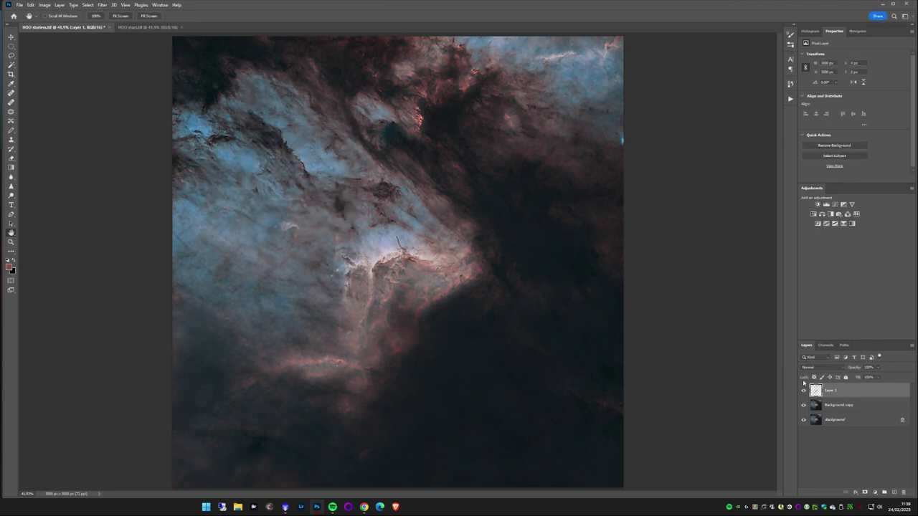
left_click(811, 367)
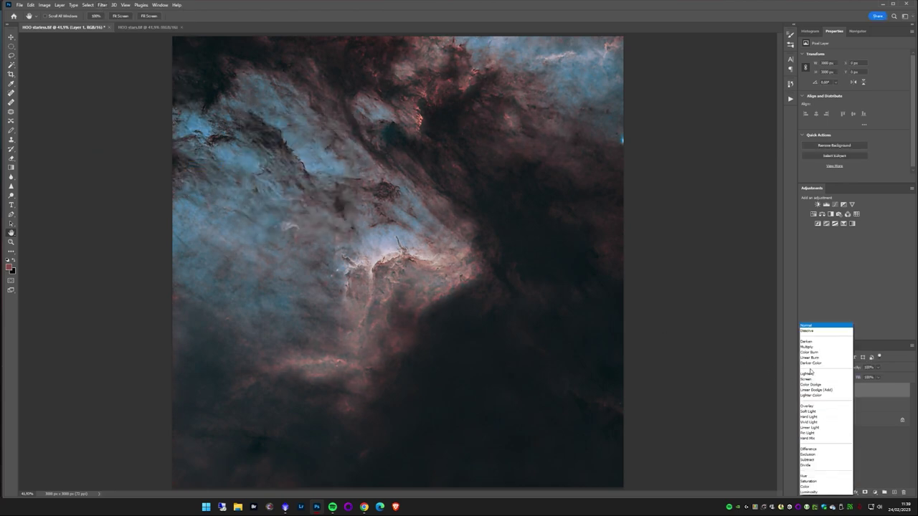
left_click(819, 407)
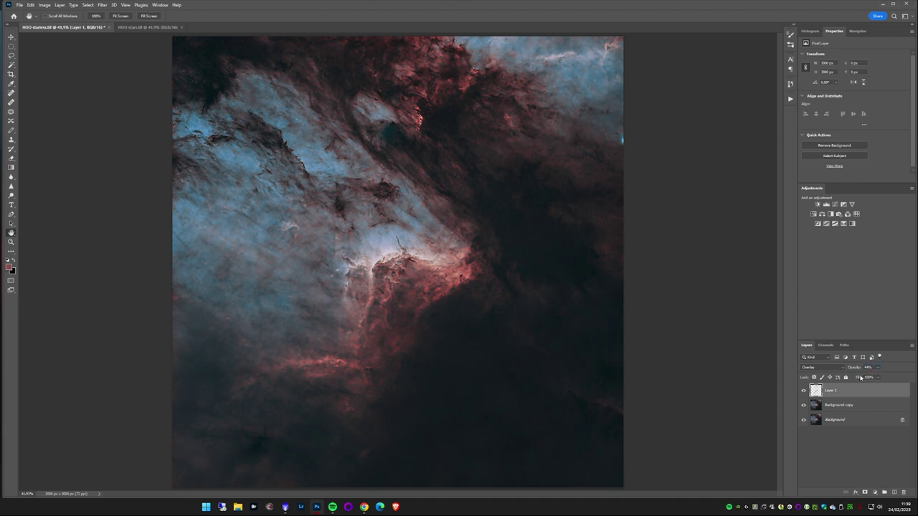
left_click(804, 390)
Step: Select the blue nebulosity on the Background copy layer by sampling it with Color Range
left_click(824, 400)
left_click(87, 4)
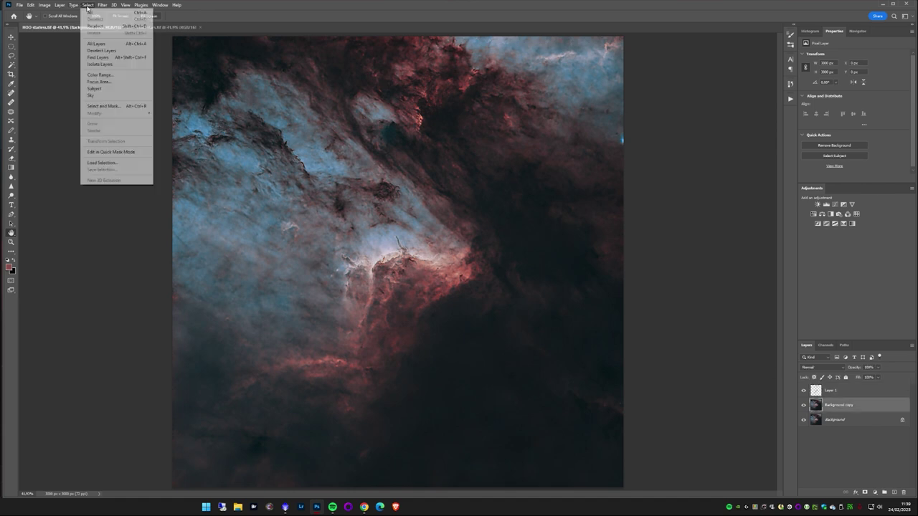
left_click(100, 74)
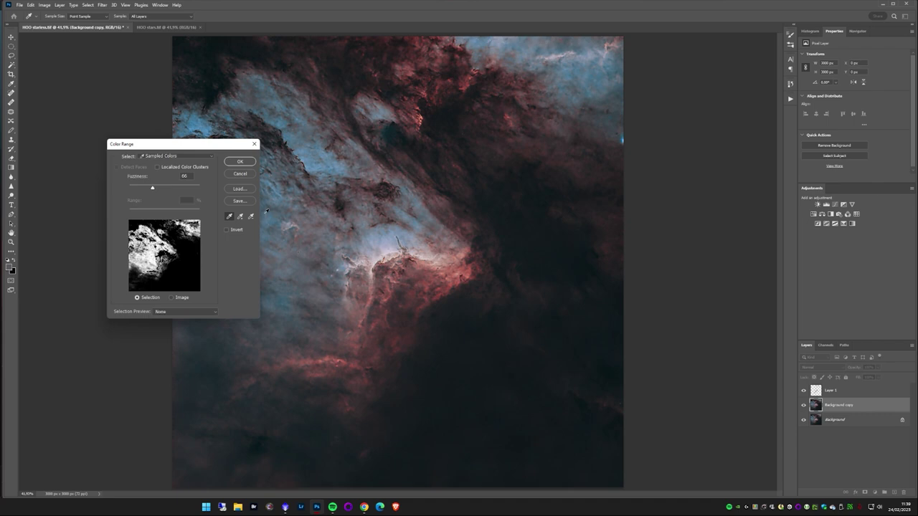
left_click(264, 213)
left_click(239, 161)
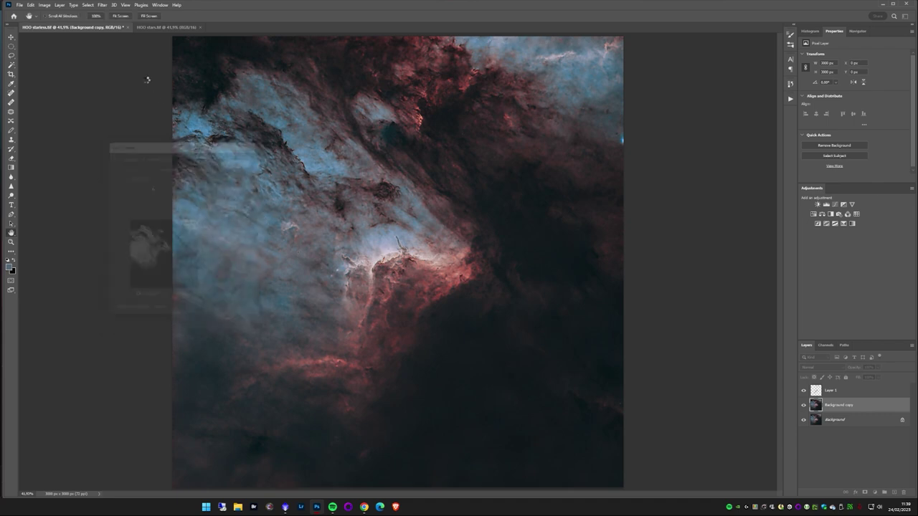
Step: Feather the blue nebula selection in Select and Mask and shift its edge by -20%
left_click(87, 5)
left_click(123, 107)
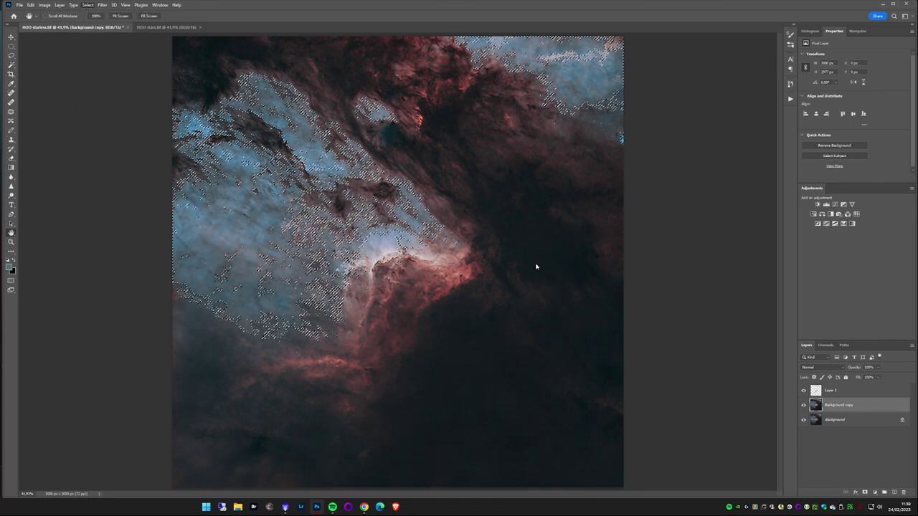
type("65")
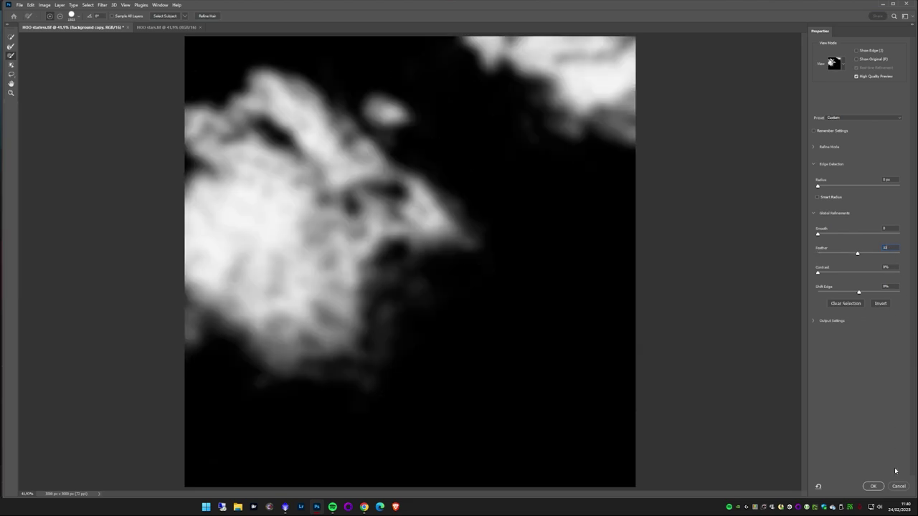
type("-20")
left_click(872, 486)
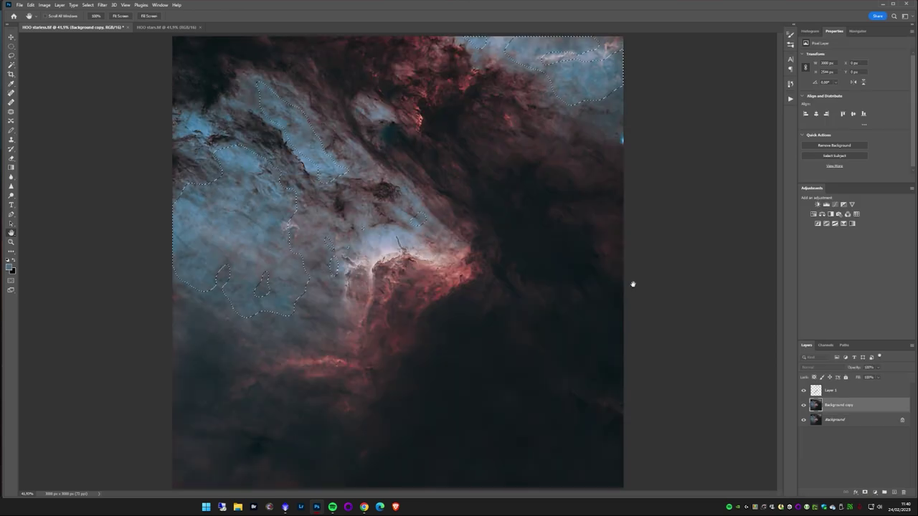
Step: Turn the blue selection into a new High Pass layer blended in Overlay mode at reduced opacity
key("ctrl+j")
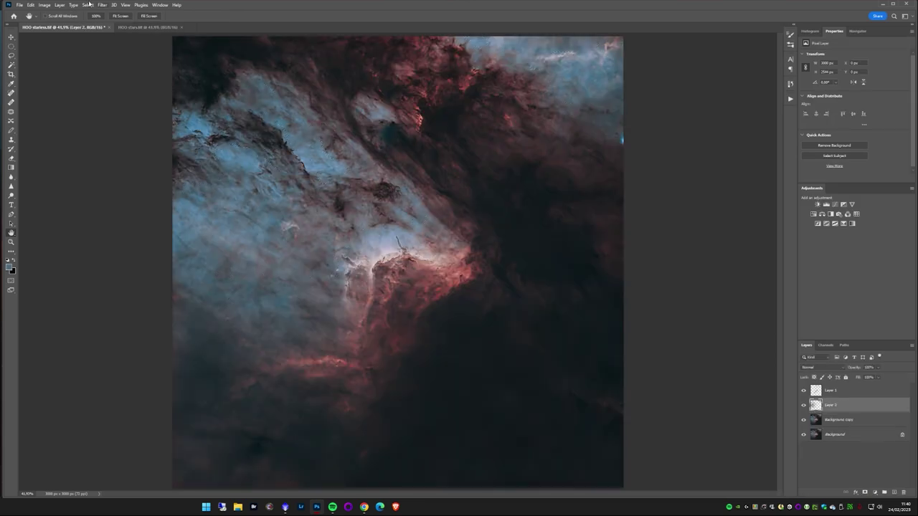
left_click(101, 5)
mouse_move(162, 157)
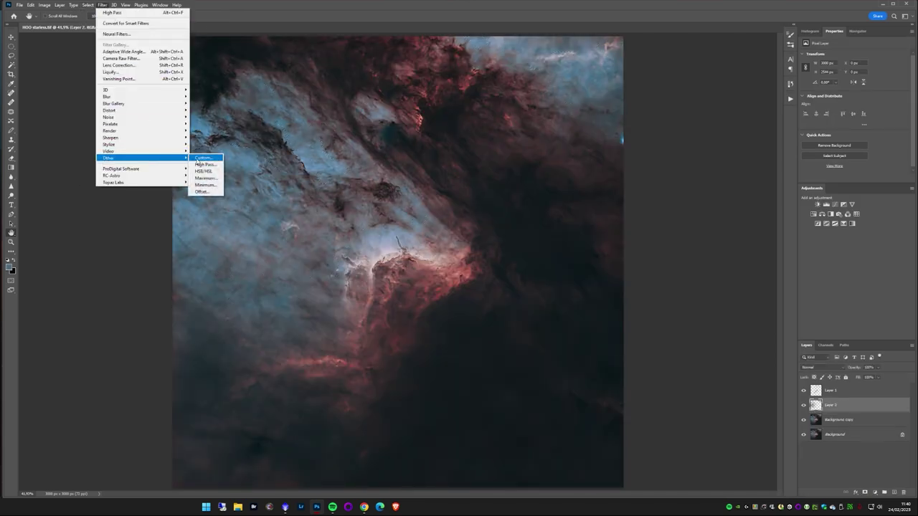
left_click(203, 164)
left_click(335, 128)
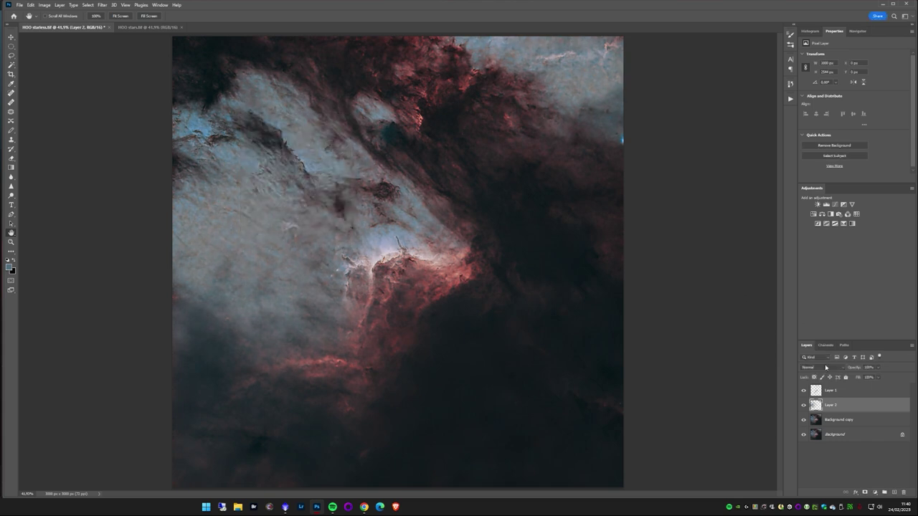
left_click(823, 368)
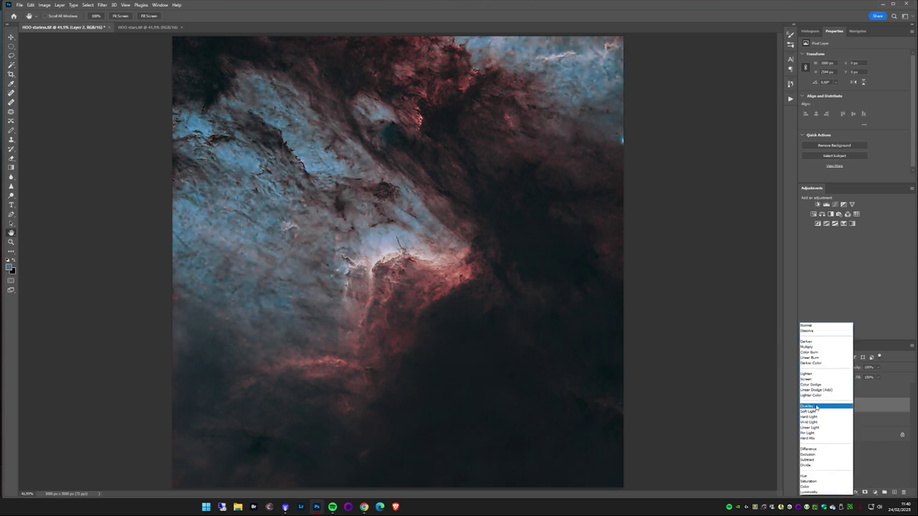
left_click(821, 405)
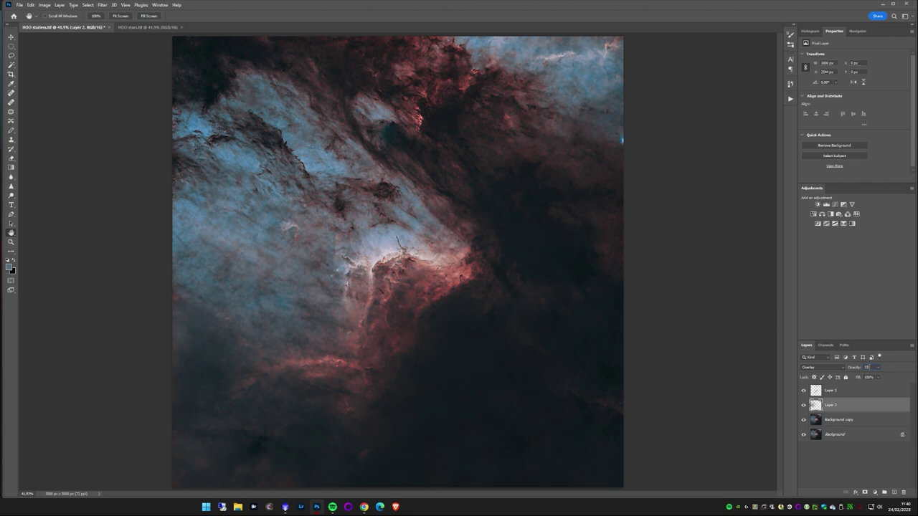
Step: Stamp the visible layers into a new top layer and add a gentle Curves contrast boost, lowering shadows and raising highlights
left_click(841, 393)
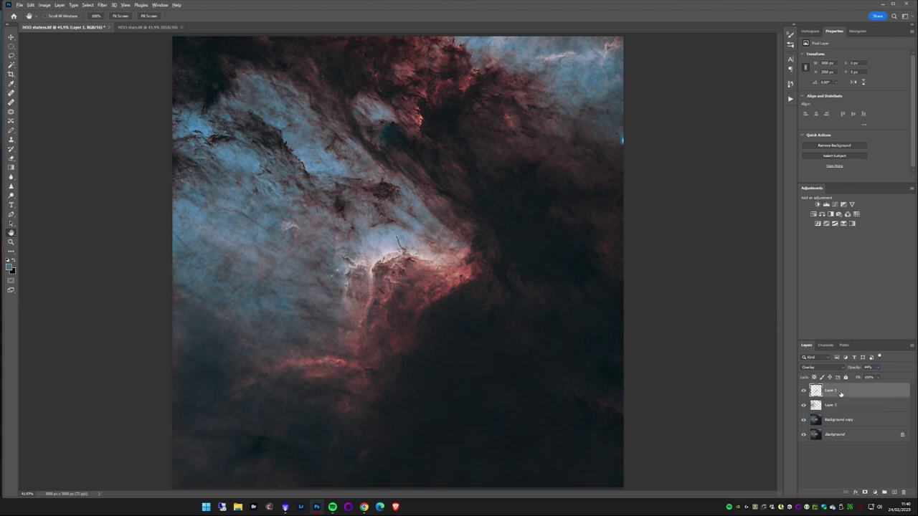
key("ctrl+alt+shift+e")
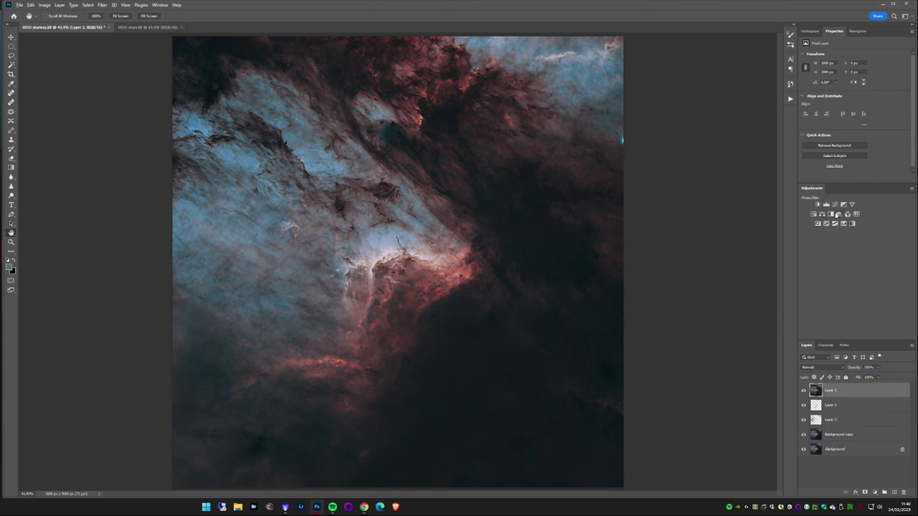
left_click(835, 205)
left_click(834, 142)
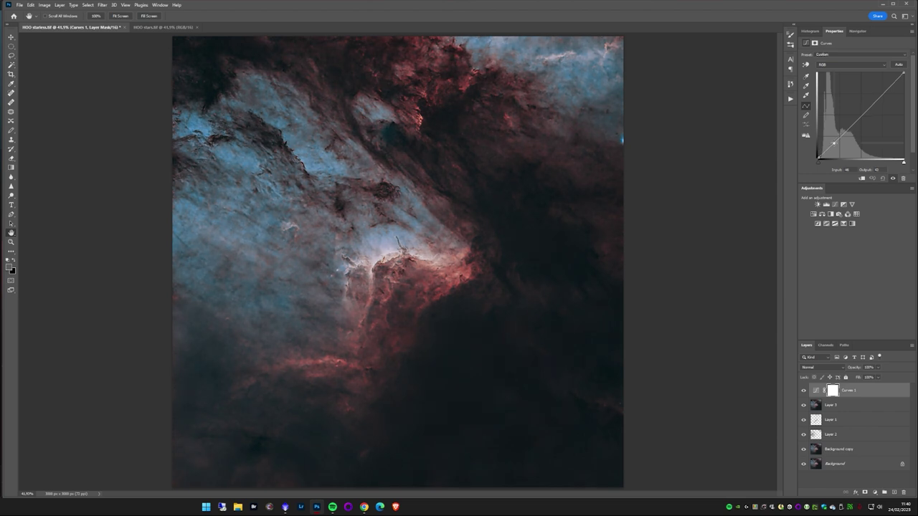
key("Up")
key("Up")
left_click_drag(874, 100, 876, 97)
Step: Flatten the sharpened and curve-adjusted layers into one background and duplicate that background layer
left_click(59, 5)
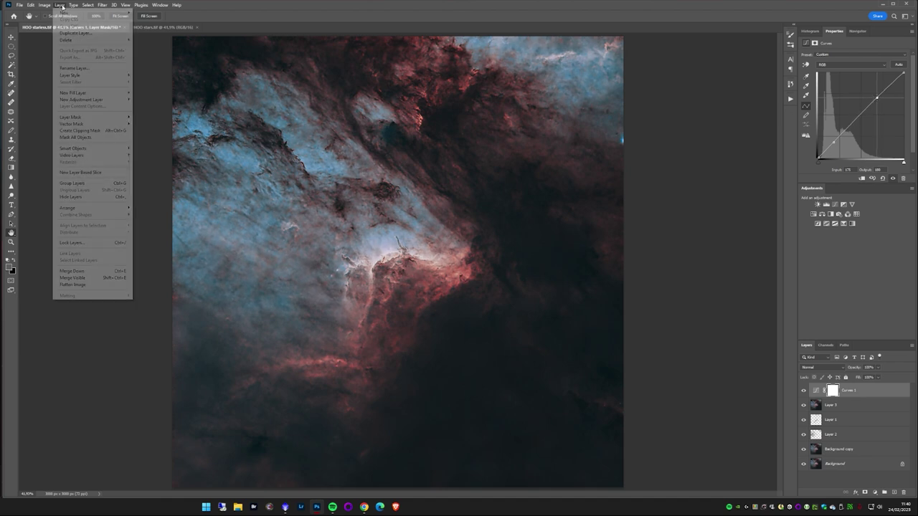
left_click(88, 281)
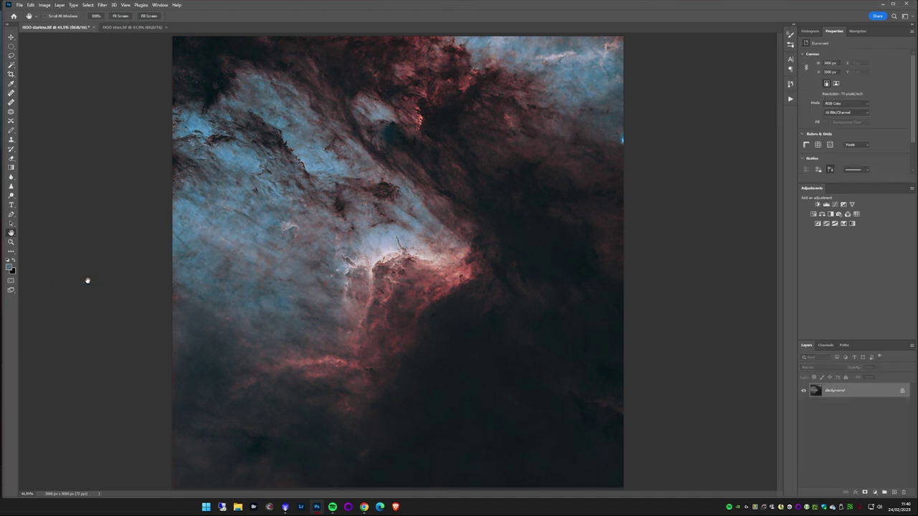
right_click(842, 391)
left_click(861, 402)
key("Return")
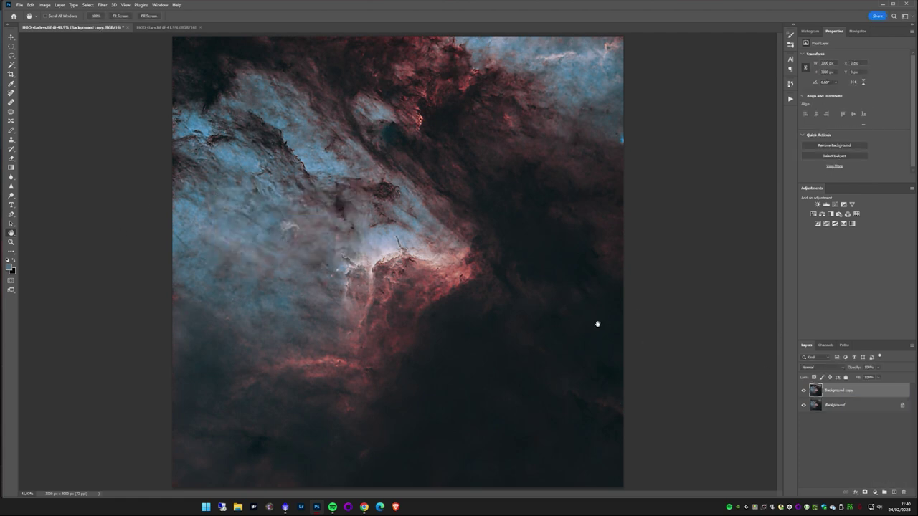
Step: Add a Selective Color adjustment for the Yellows, lowering cyan and magenta and raising yellow
left_click(852, 223)
left_click(861, 62)
left_click(832, 69)
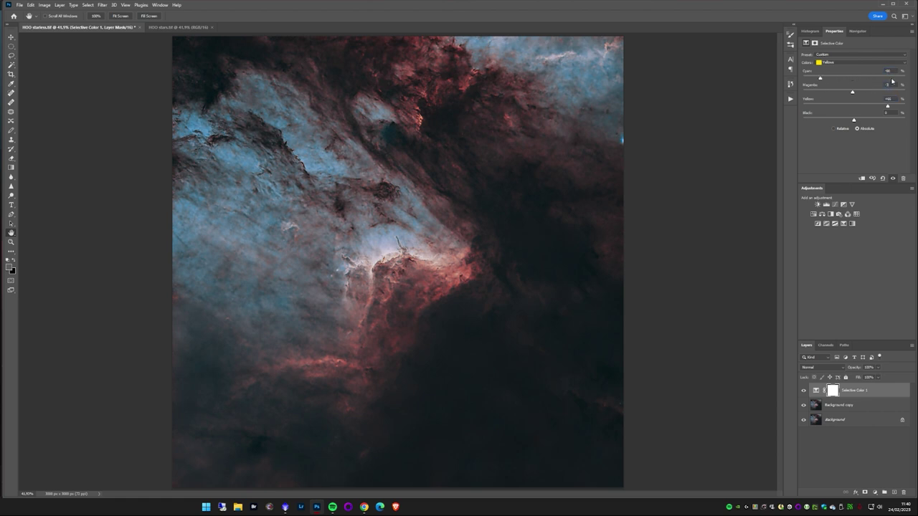
Step: Compare the bright nebula rim up close with and without the Selective Color adjustment
scroll(451, 266, "up", 3)
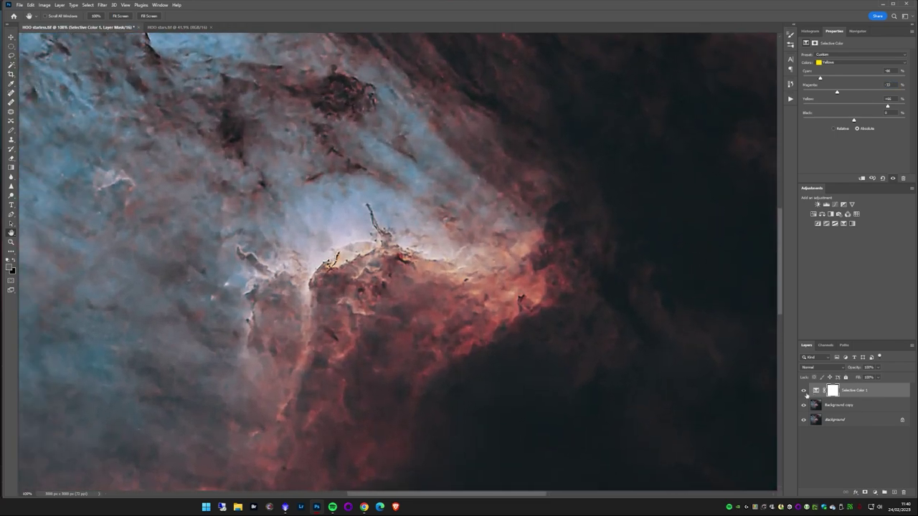
left_click(803, 390)
left_click(803, 391)
left_click(803, 391)
left_click(803, 391)
right_click(554, 300)
left_click(558, 304)
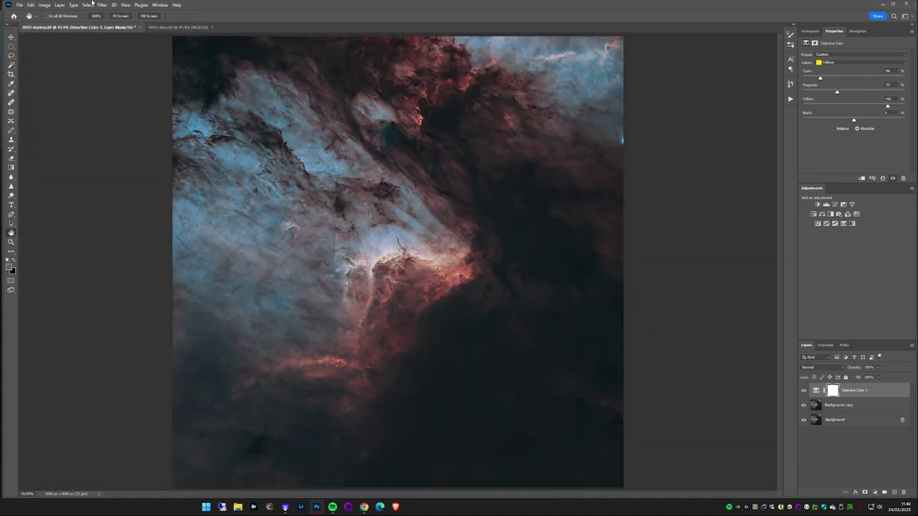
Step: Flatten the colour-adjusted image and select its red nebulosity with Color Range, adjusting the fuzziness
left_click(65, 6)
left_click(87, 284)
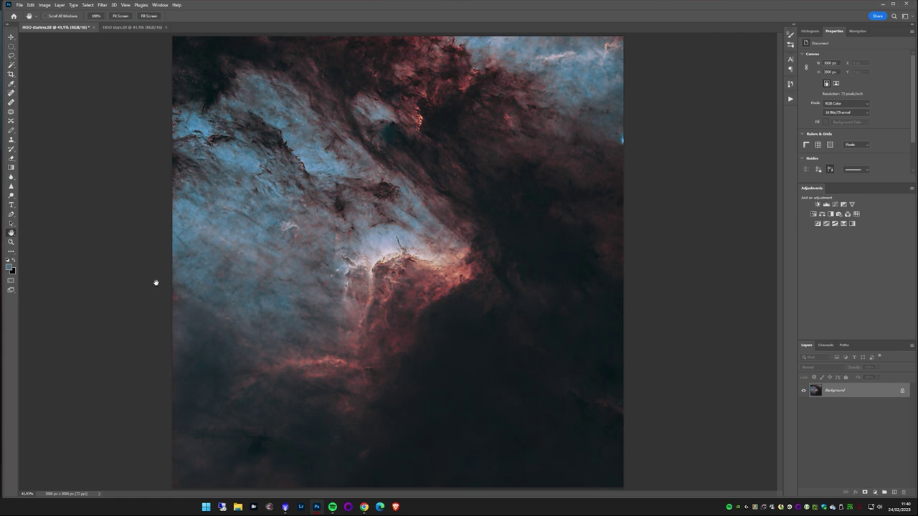
left_click(87, 5)
left_click(95, 75)
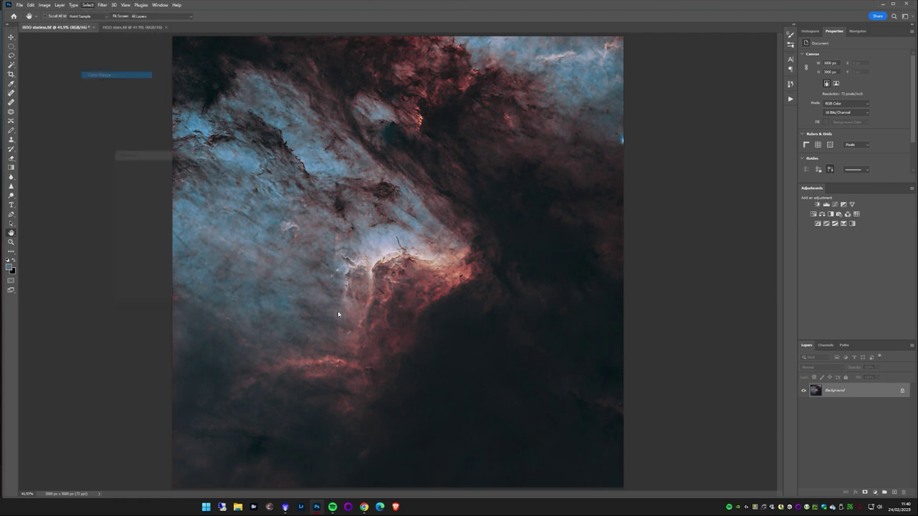
left_click_drag(150, 192, 144, 186)
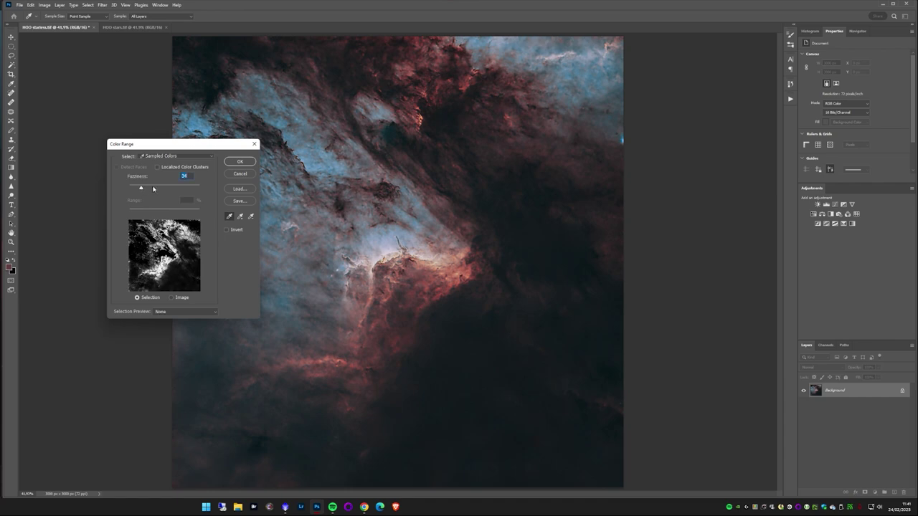
left_click(240, 161)
Step: Feather the red nebulosity selection by 44 px in Select and Mask and copy it to a new layer
left_click(88, 5)
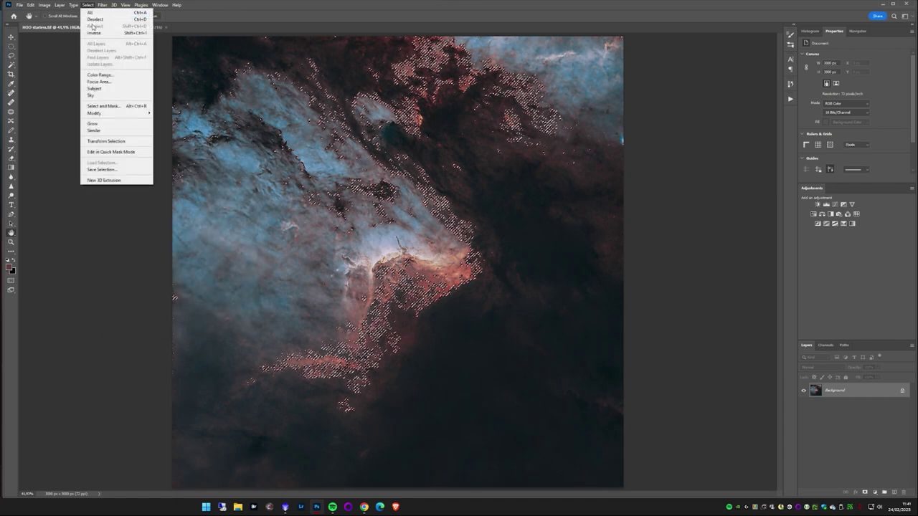
left_click(103, 106)
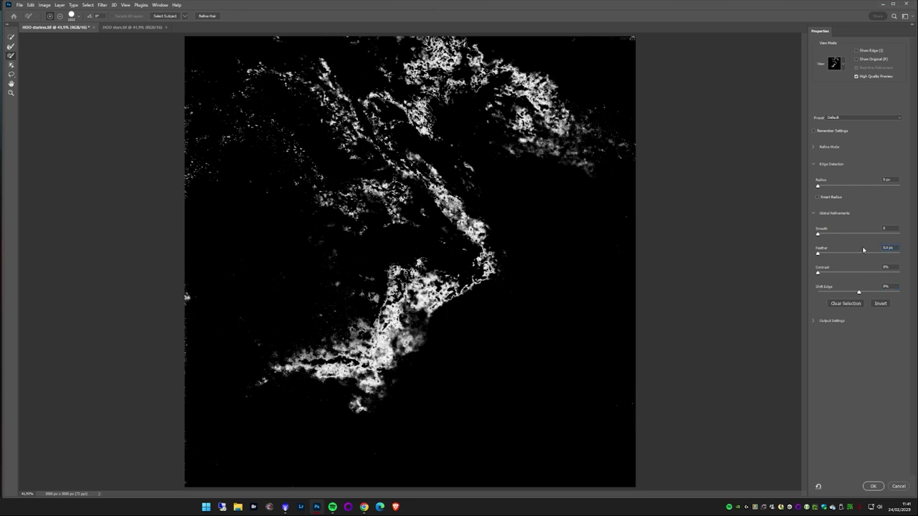
left_click(859, 253)
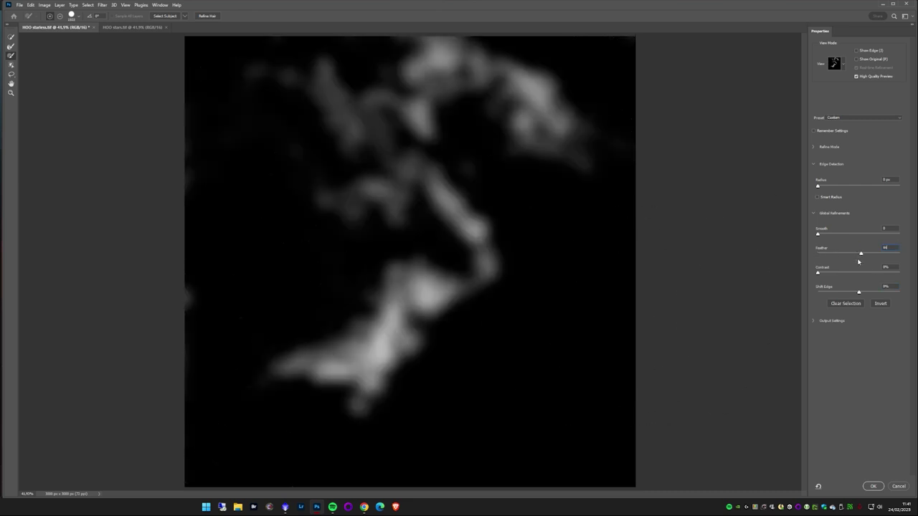
left_click(878, 486)
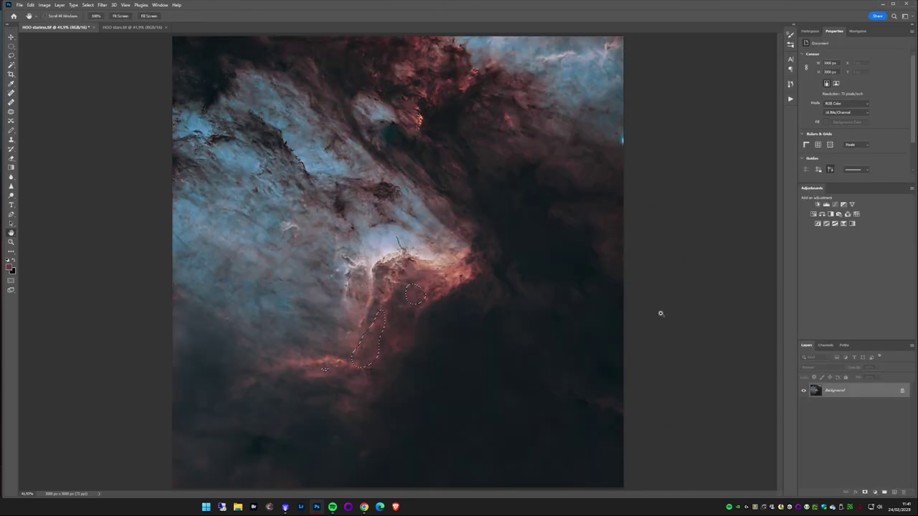
key("ctrl+j")
Step: Apply the High Pass filter to the red nebulosity layer and set its blend mode to Soft Light
left_click(87, 5)
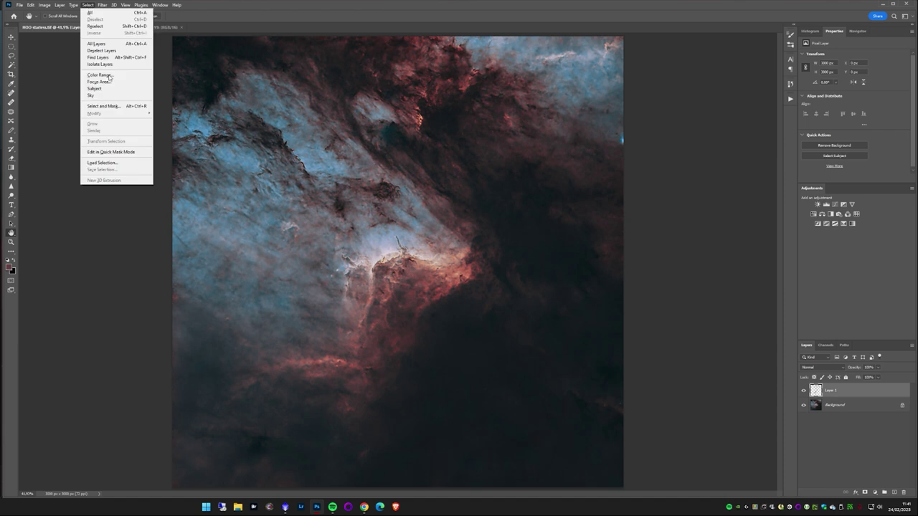
mouse_move(155, 168)
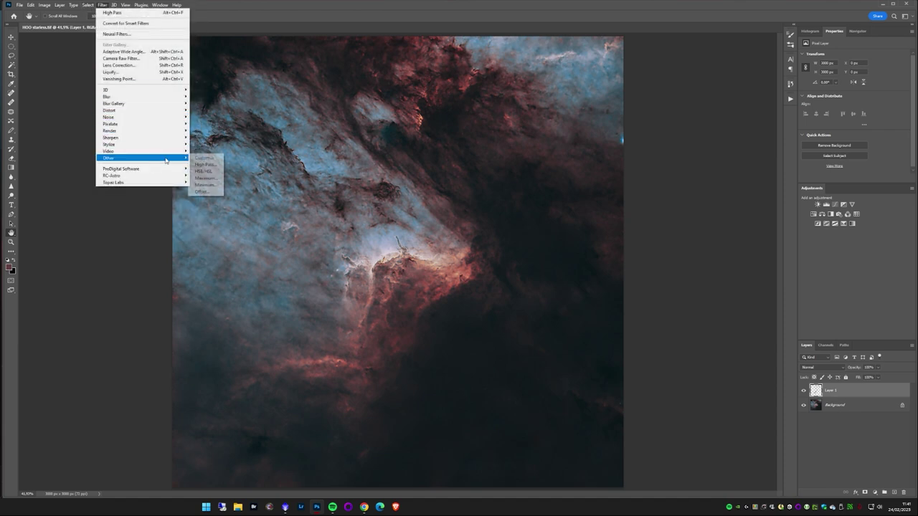
left_click(208, 165)
left_click(337, 132)
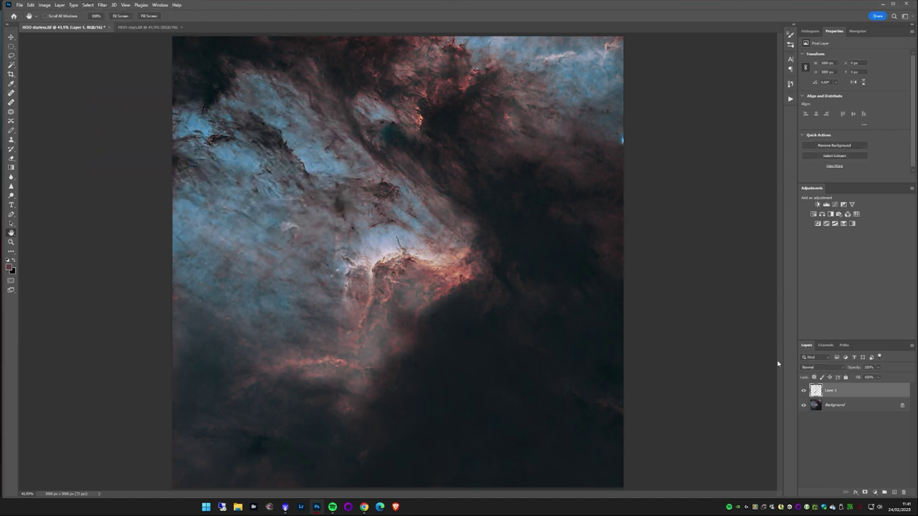
left_click(821, 368)
left_click(819, 408)
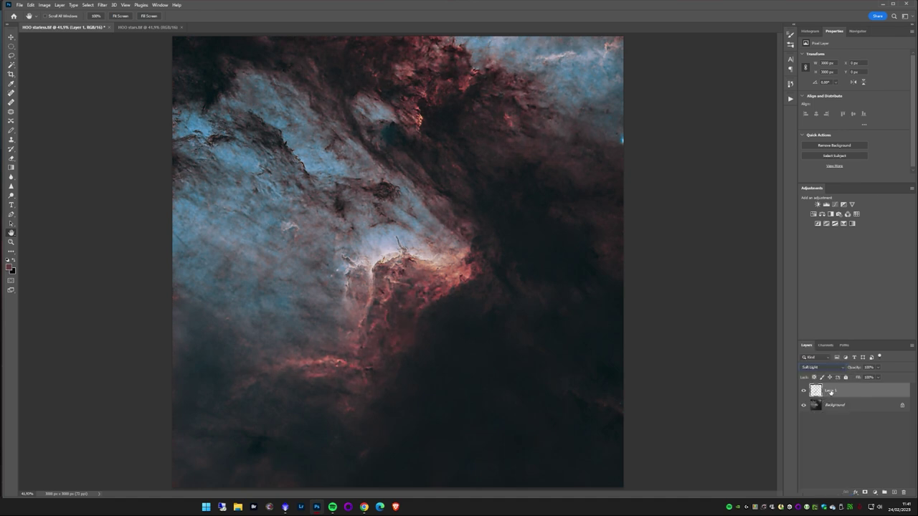
Step: Add a Curves adjustment clipped to the sharpened layer with slightly darker shadows and brighter highlights, and flatten the image
left_click(834, 206)
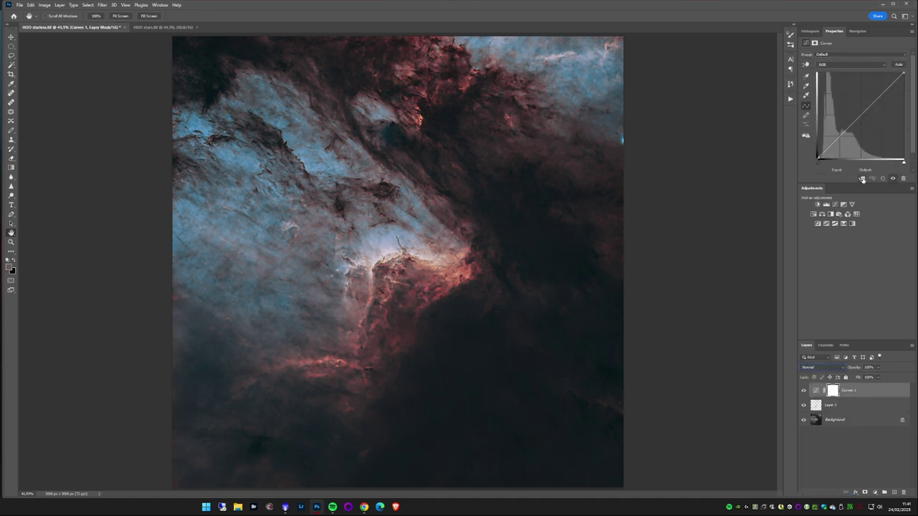
left_click_drag(835, 141, 836, 144)
left_click(873, 102)
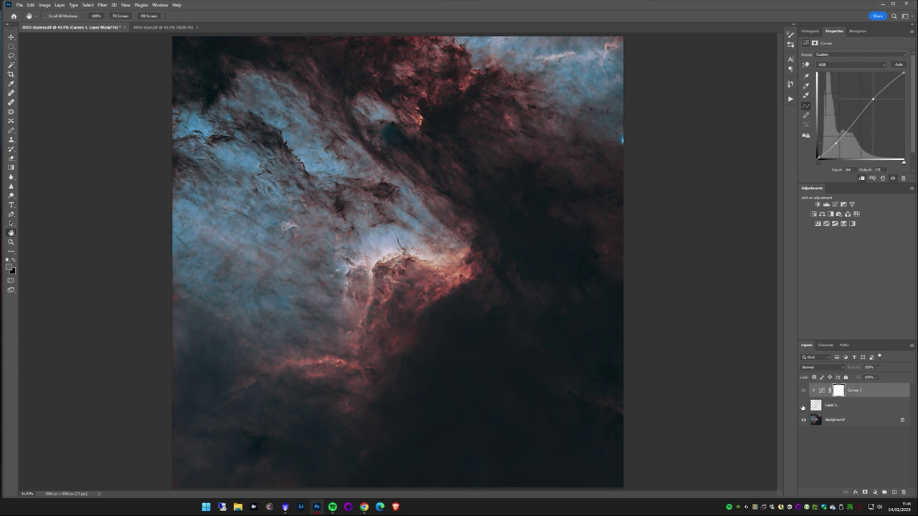
left_click(60, 5)
left_click(112, 284)
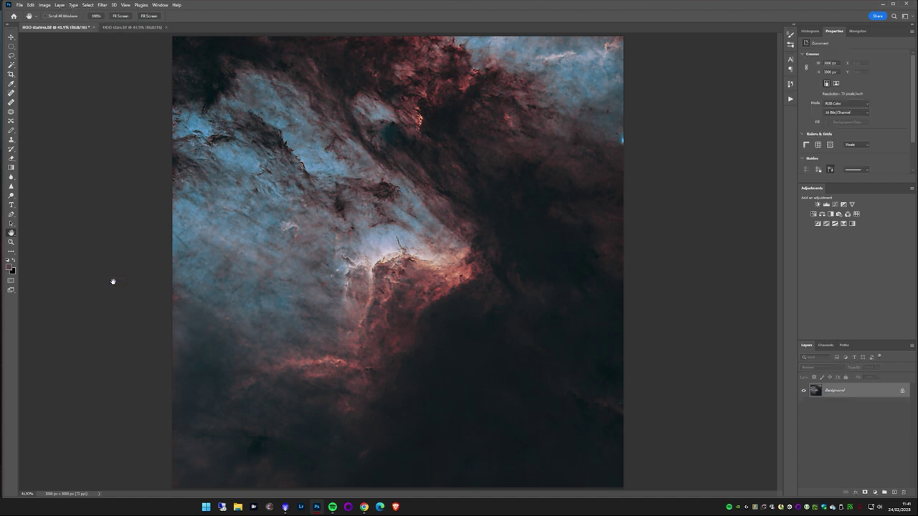
Step: Change the Spot Healing Brush mode and retouch the blemishes along the image's left edge and the bright blue spot on its right edge
left_click(11, 93)
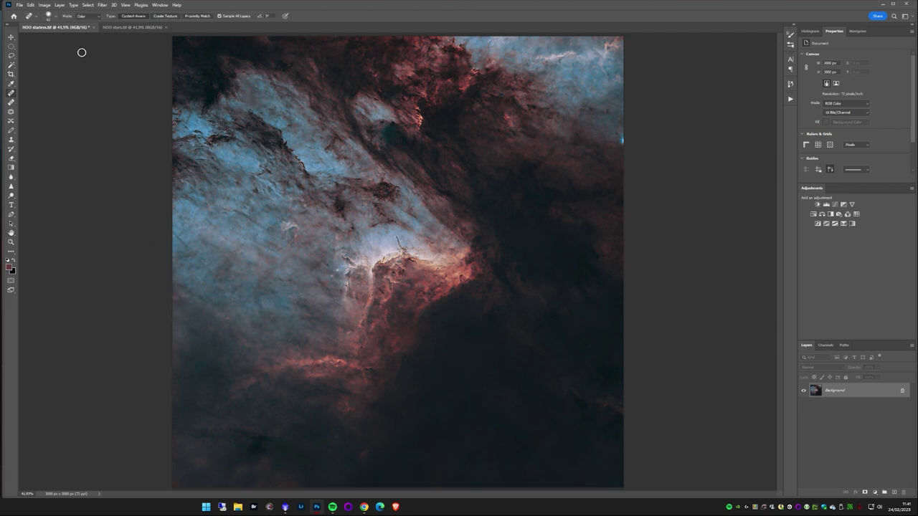
left_click(86, 16)
left_click(87, 24)
left_click_drag(173, 372, 173, 397)
left_click_drag(171, 363, 171, 343)
left_click_drag(172, 287, 168, 316)
left_click(624, 140)
left_click(622, 138)
Step: Save the retouched HOO starless.tif and return to the Hand tool
left_click(59, 5)
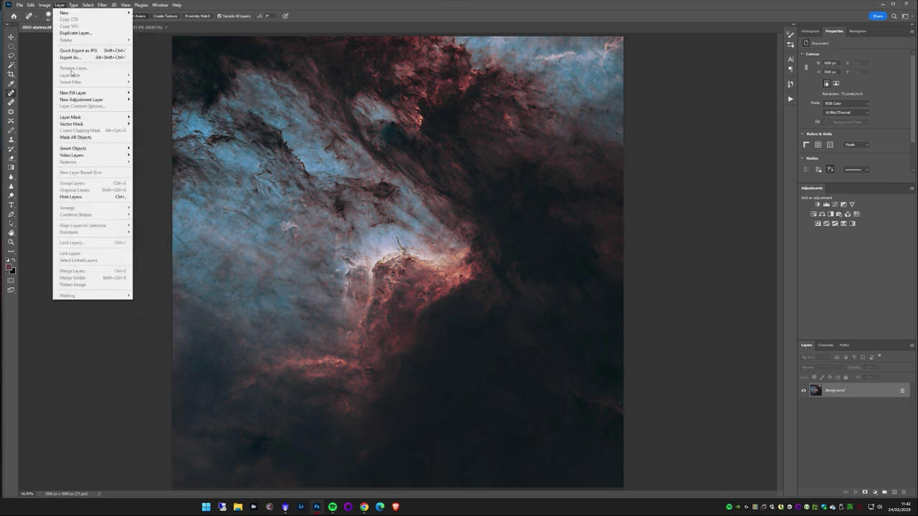
left_click(147, 218)
left_click(11, 233)
left_click(20, 5)
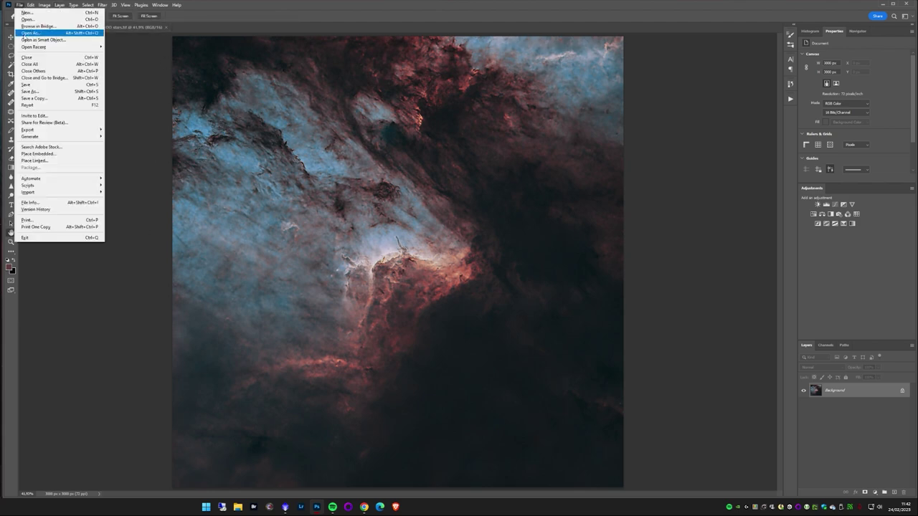
left_click(33, 85)
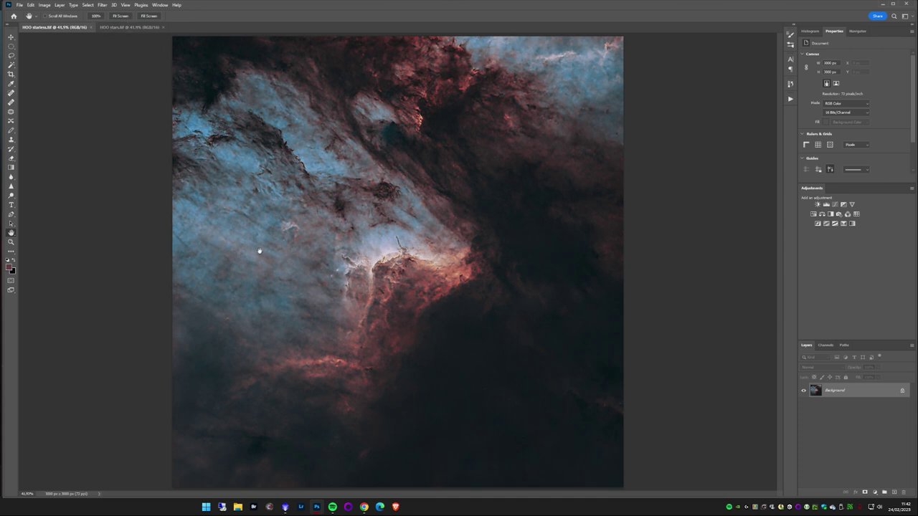
Step: Select the blue nebulosity with Color Range
left_click(86, 5)
left_click(109, 81)
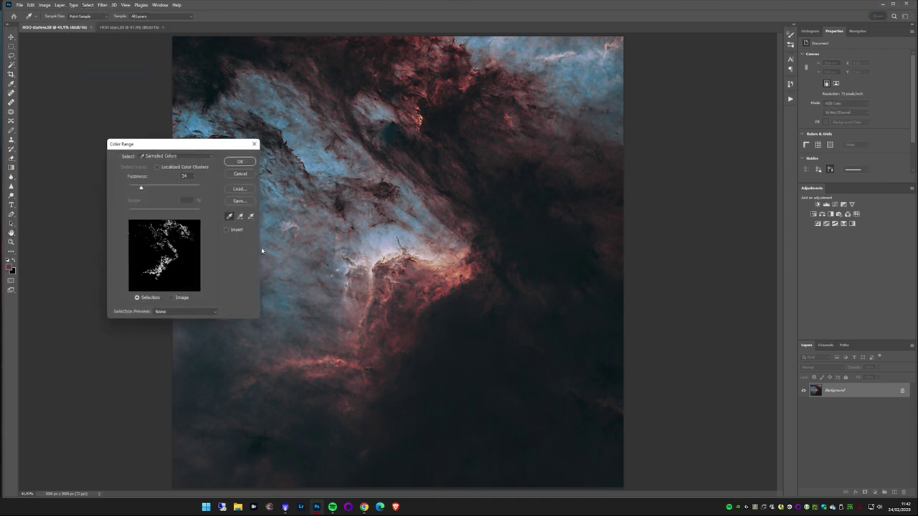
left_click(238, 162)
Step: Feather the blue nebulosity selection by 44 px in Select and Mask and copy it to a new layer
left_click(87, 5)
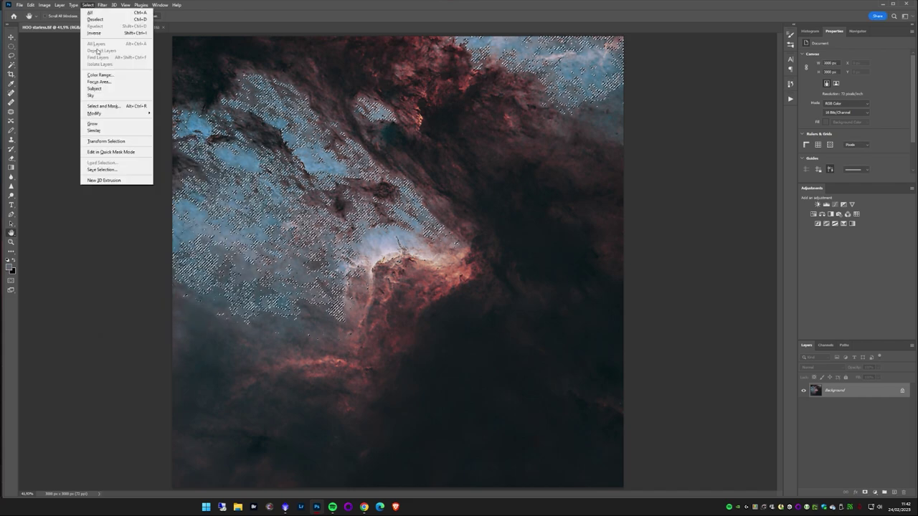
left_click(115, 106)
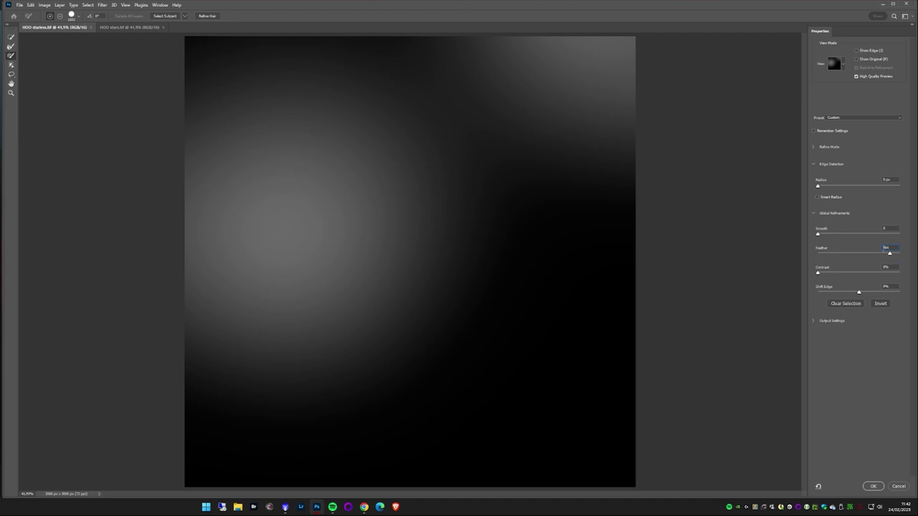
type("44")
key("Return")
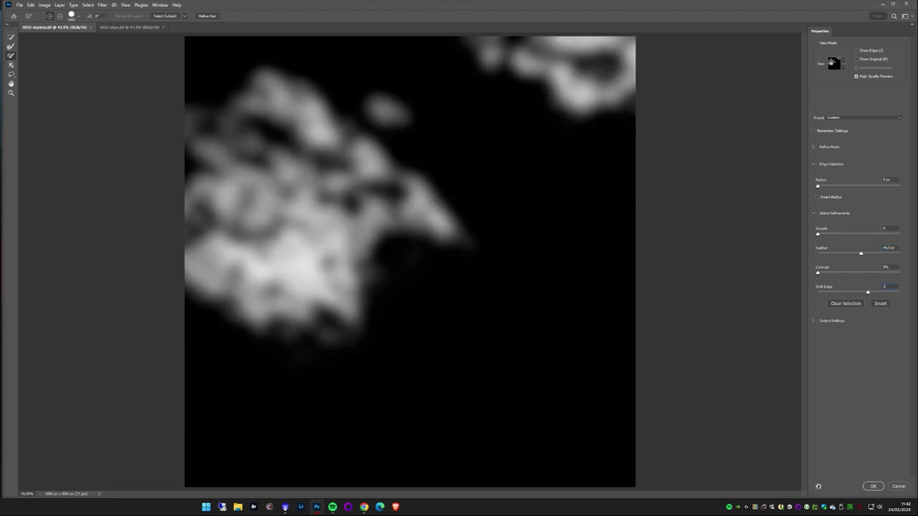
left_click(873, 486)
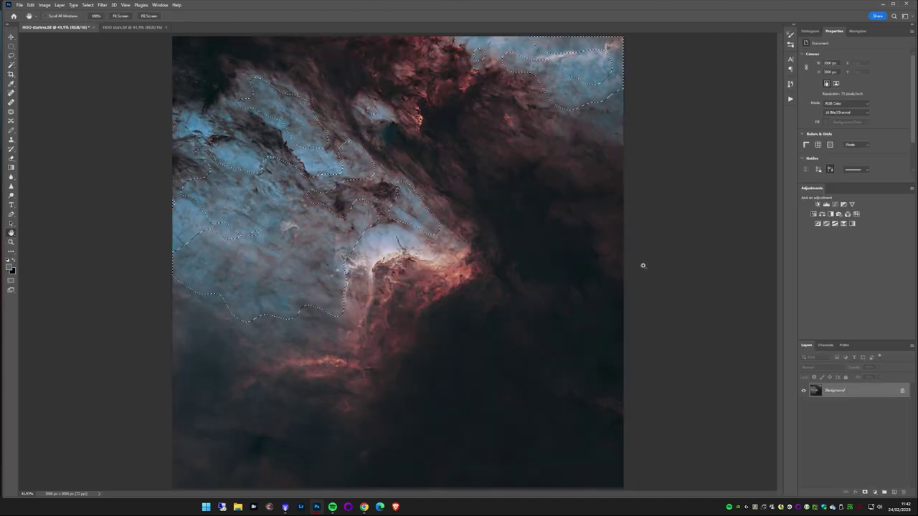
key("ctrl+j")
Step: Add a Curves adjustment clipped to the blue nebulosity layer, raising the highlights and fine-tuning a shadow point for contrast
left_click(835, 206)
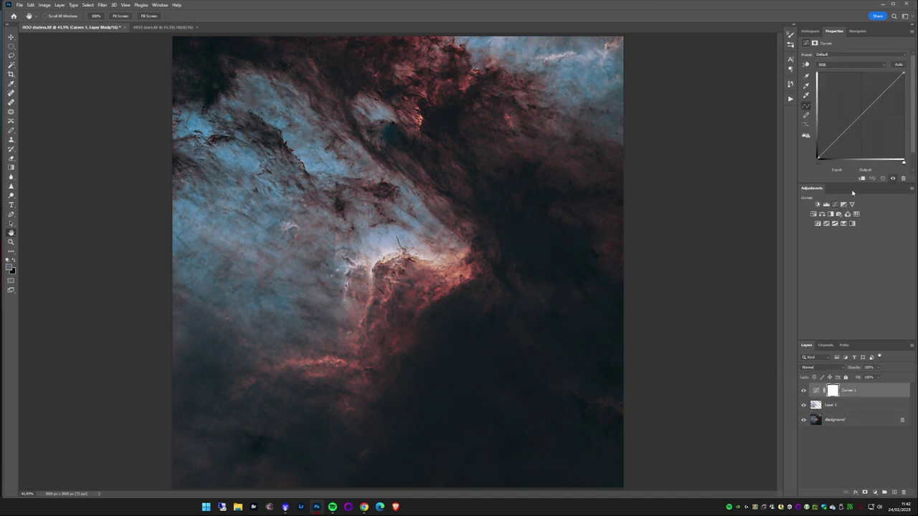
left_click_drag(840, 140, 836, 135)
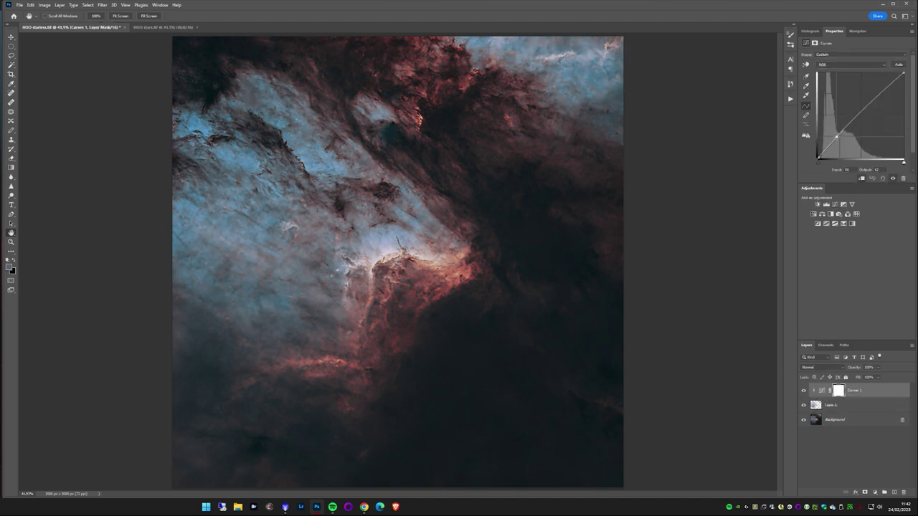
left_click_drag(861, 108, 872, 98)
left_click(837, 138)
Step: Flatten the curve-adjusted image and save HOO starless.tif
left_click(60, 5)
left_click(83, 284)
left_click(19, 5)
left_click(43, 89)
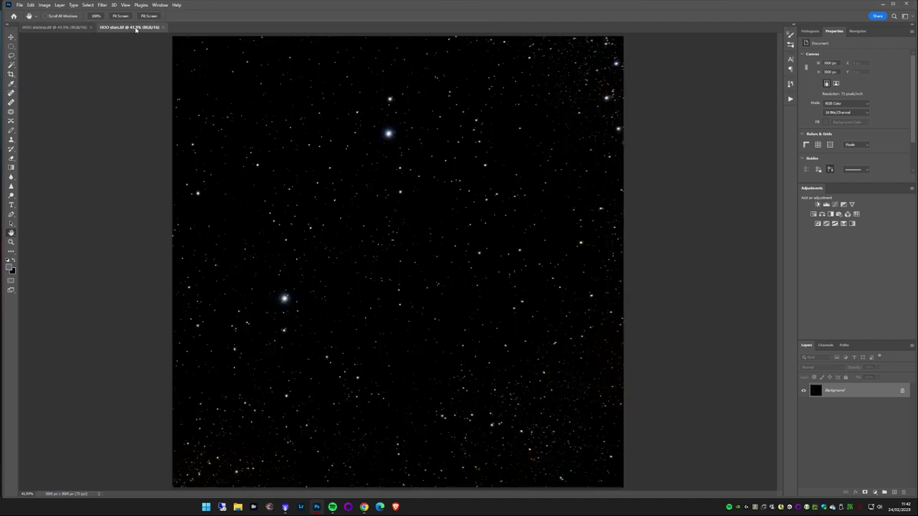
Step: Copy the HOO stars image onto the starless image as a layer in Screen blend mode and flatten the result
left_click(135, 28)
key("ctrl+c")
left_click(54, 28)
key("ctrl+v")
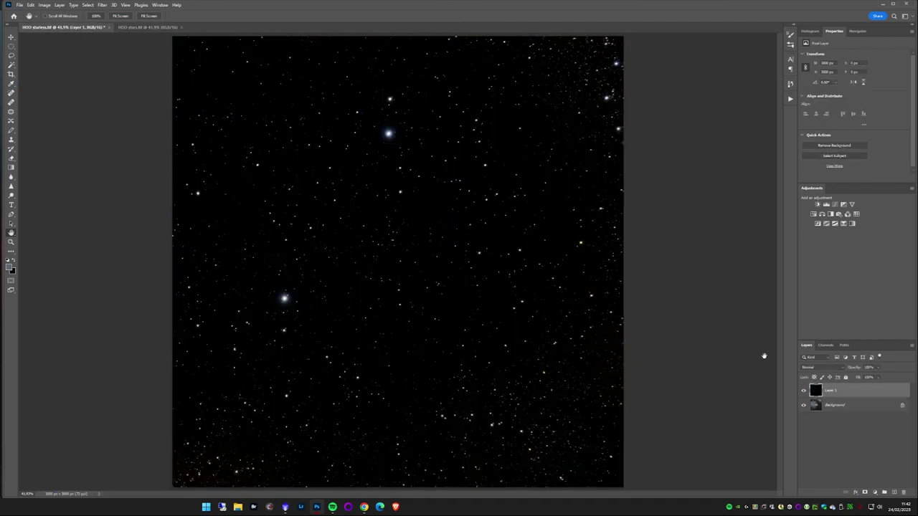
left_click(817, 367)
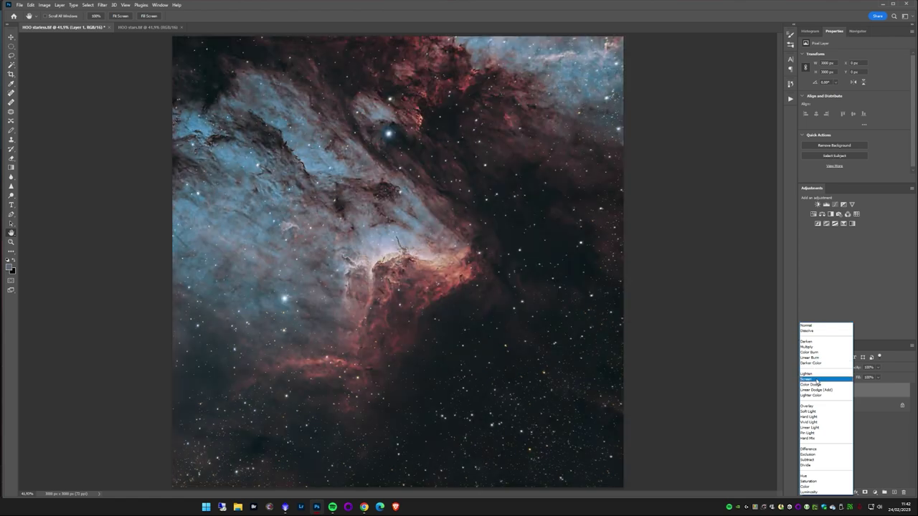
left_click(816, 380)
left_click(84, 6)
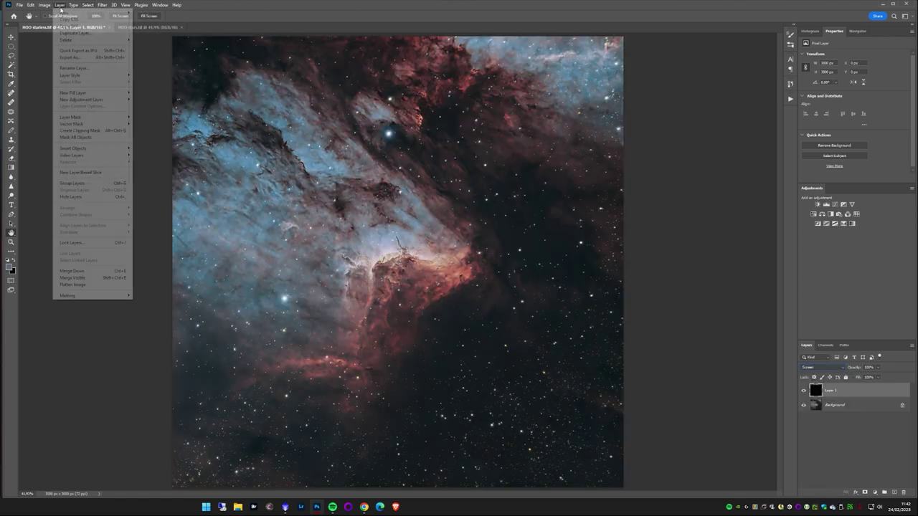
left_click(91, 286)
left_click(22, 6)
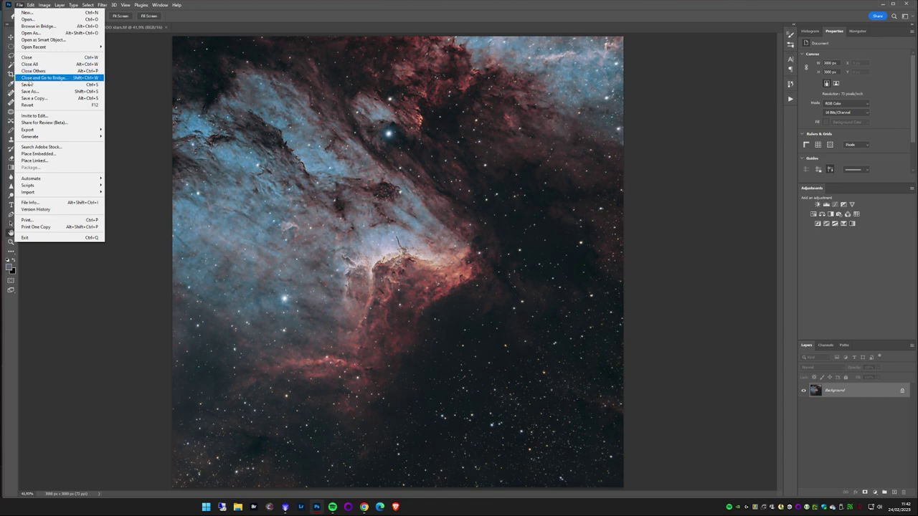
left_click(40, 91)
left_click(398, 20)
left_click(256, 69)
left_click(635, 412)
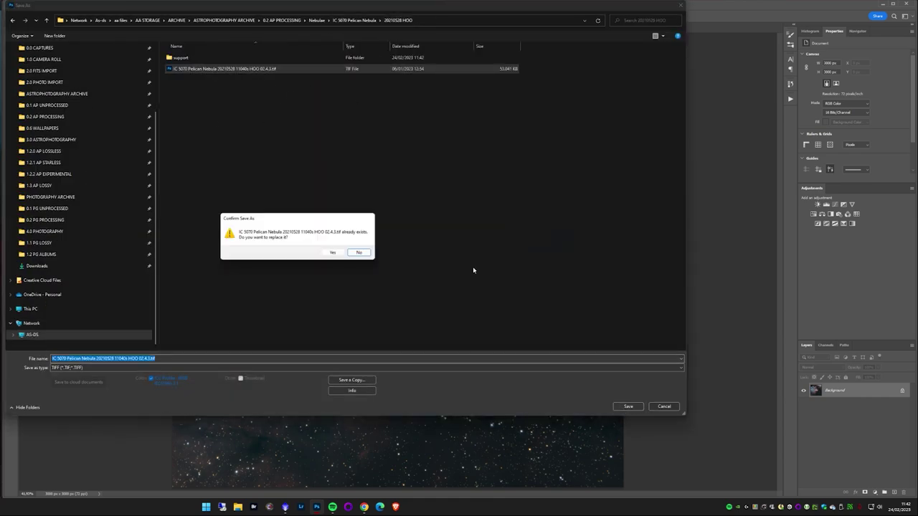
left_click(331, 255)
left_click(349, 193)
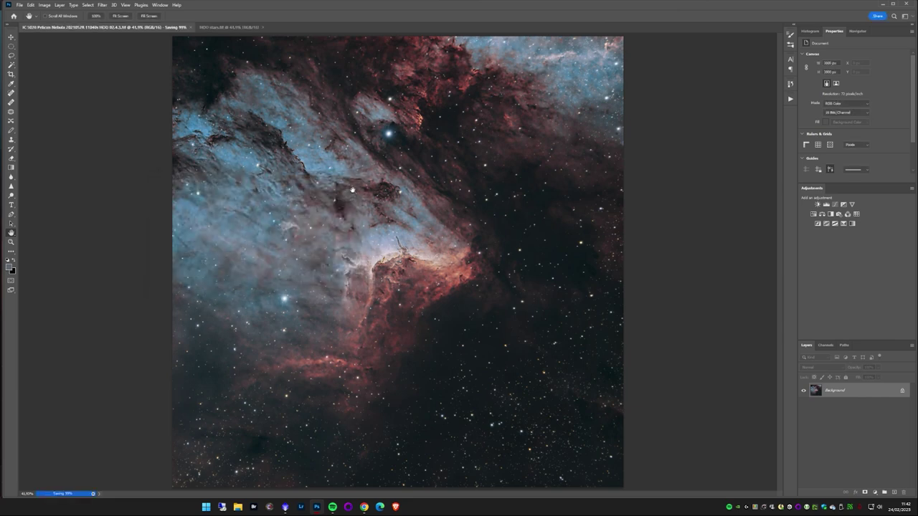